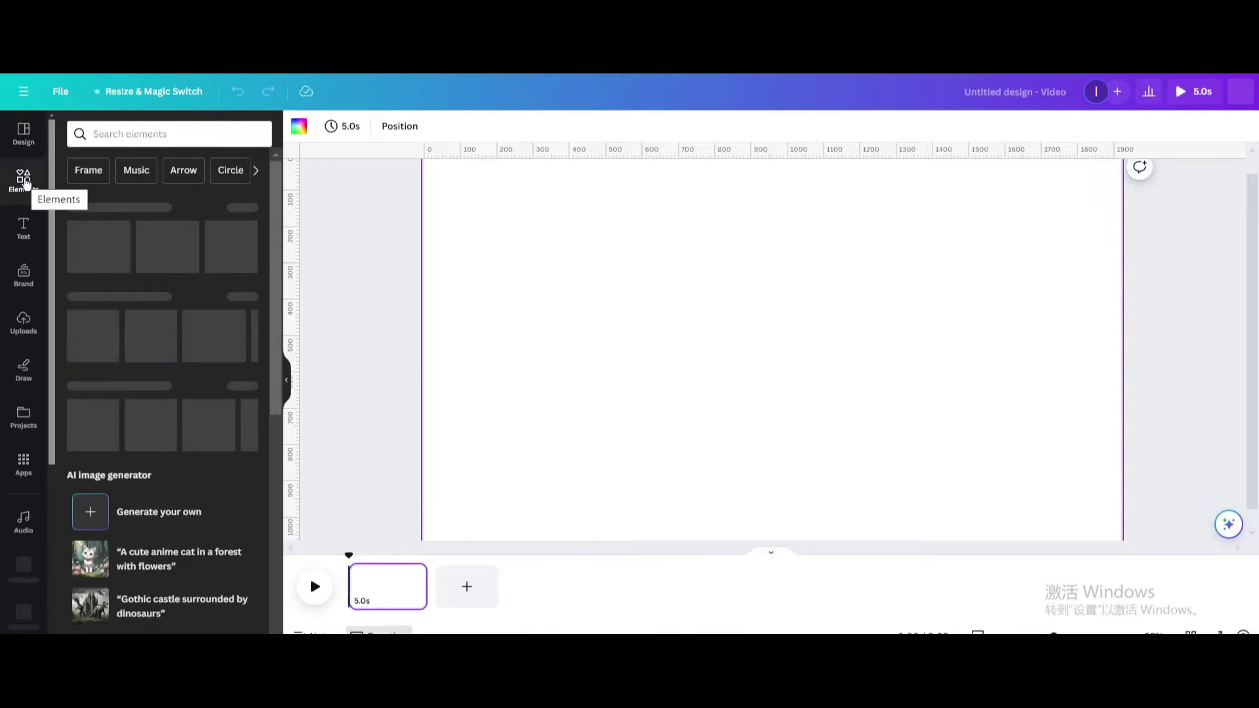
# Scroll the Elements panel down until the Frames category is visible
pyautogui.scroll(-6, 118, 341)
pyautogui.scroll(-6, 118, 354)
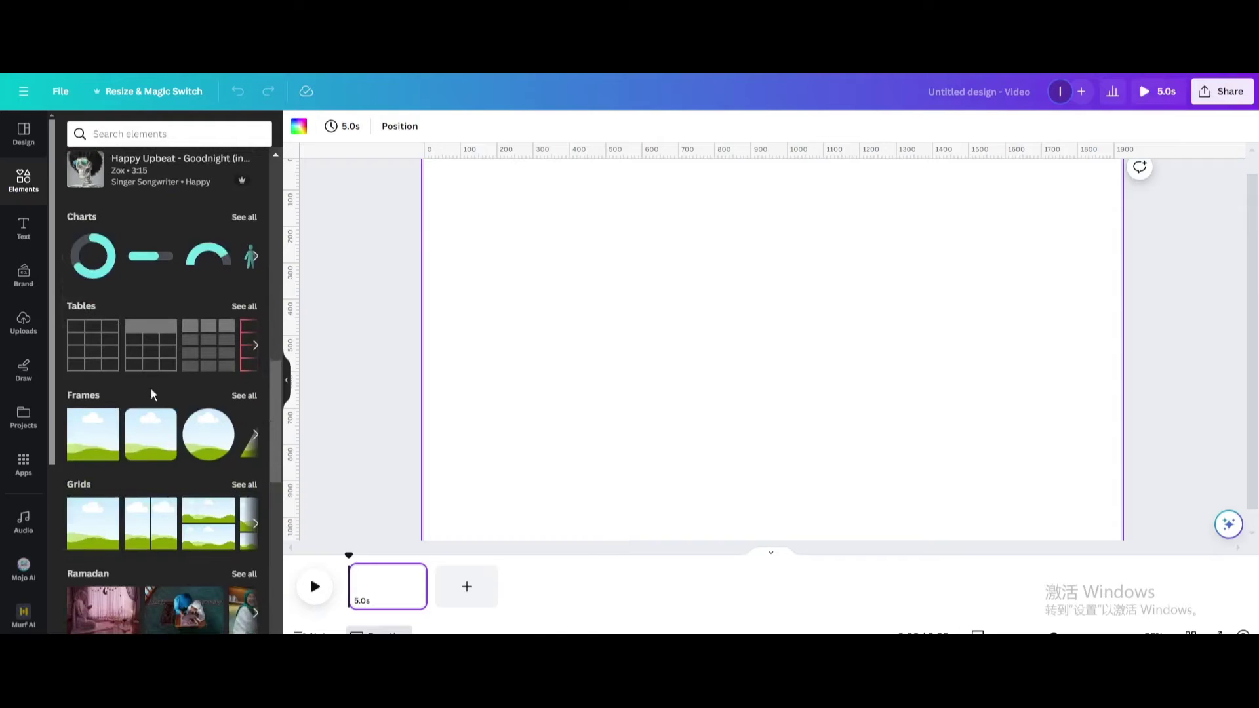
# Search all Frames for 'triangle' and add the inverted right-triangle frame, replacing the wrong one
pyautogui.click(244, 396)
pyautogui.click(148, 160)
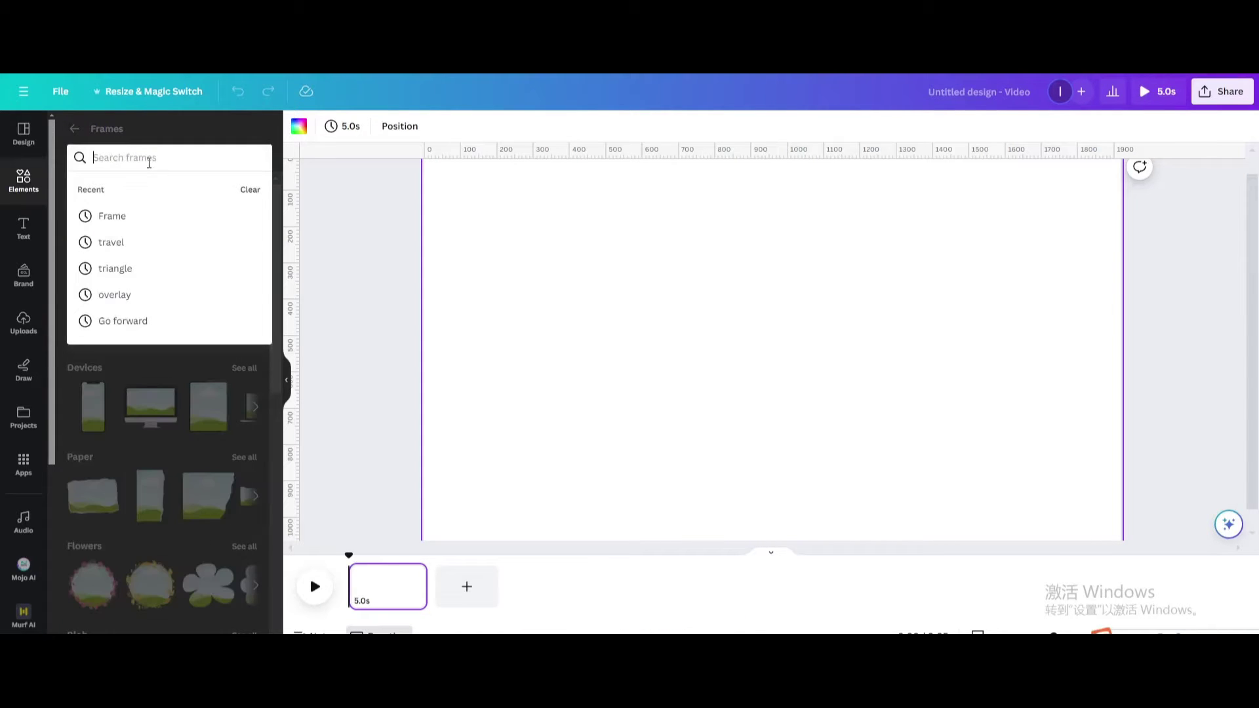
pyautogui.click(134, 272)
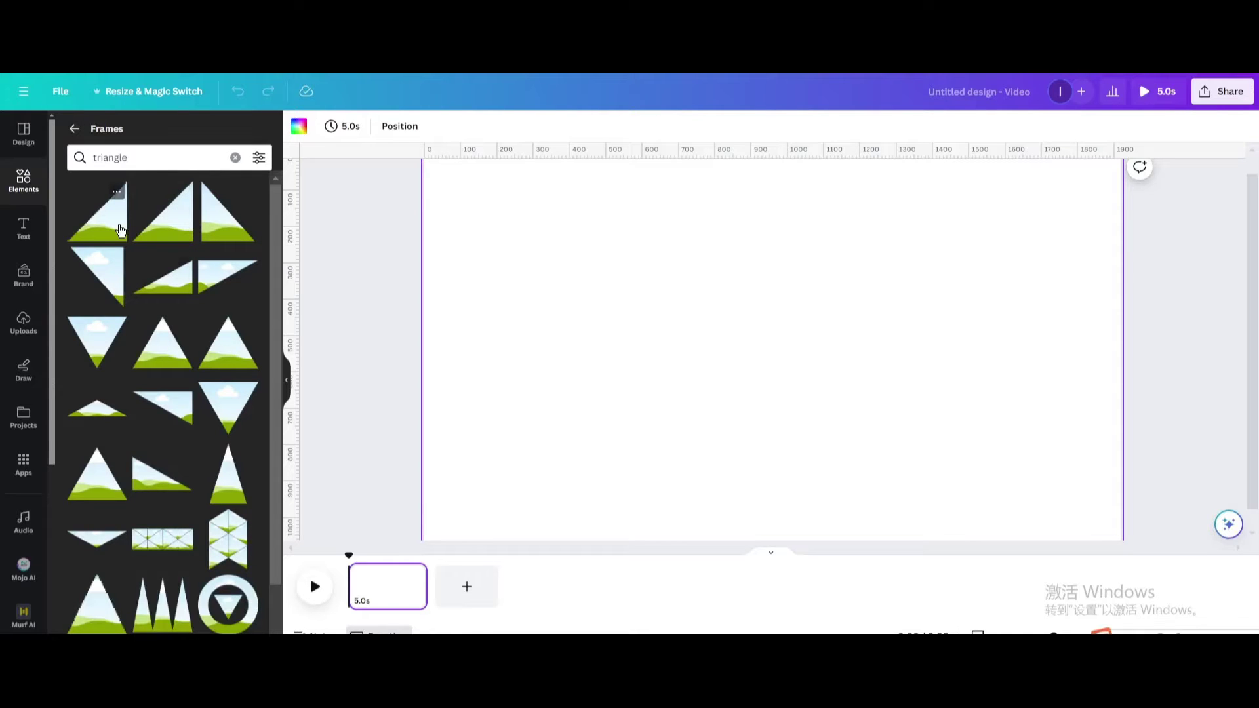
pyautogui.click(142, 237)
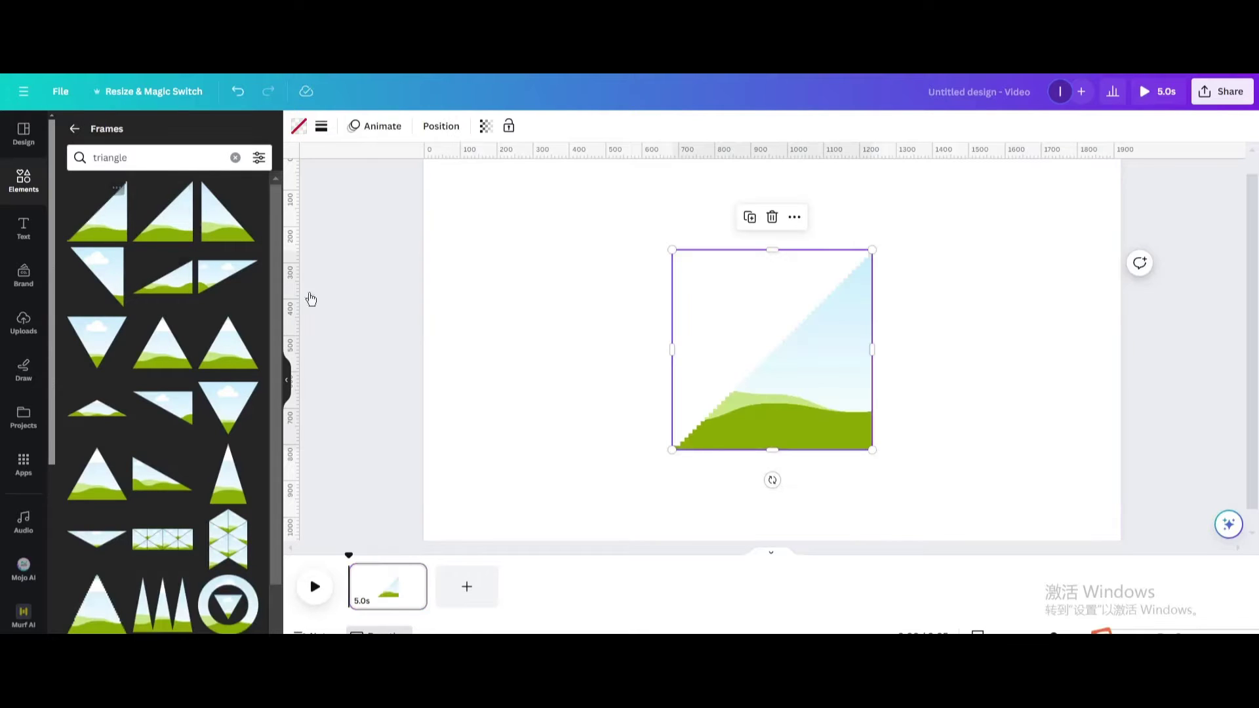
pyautogui.click(771, 219)
pyautogui.click(122, 280)
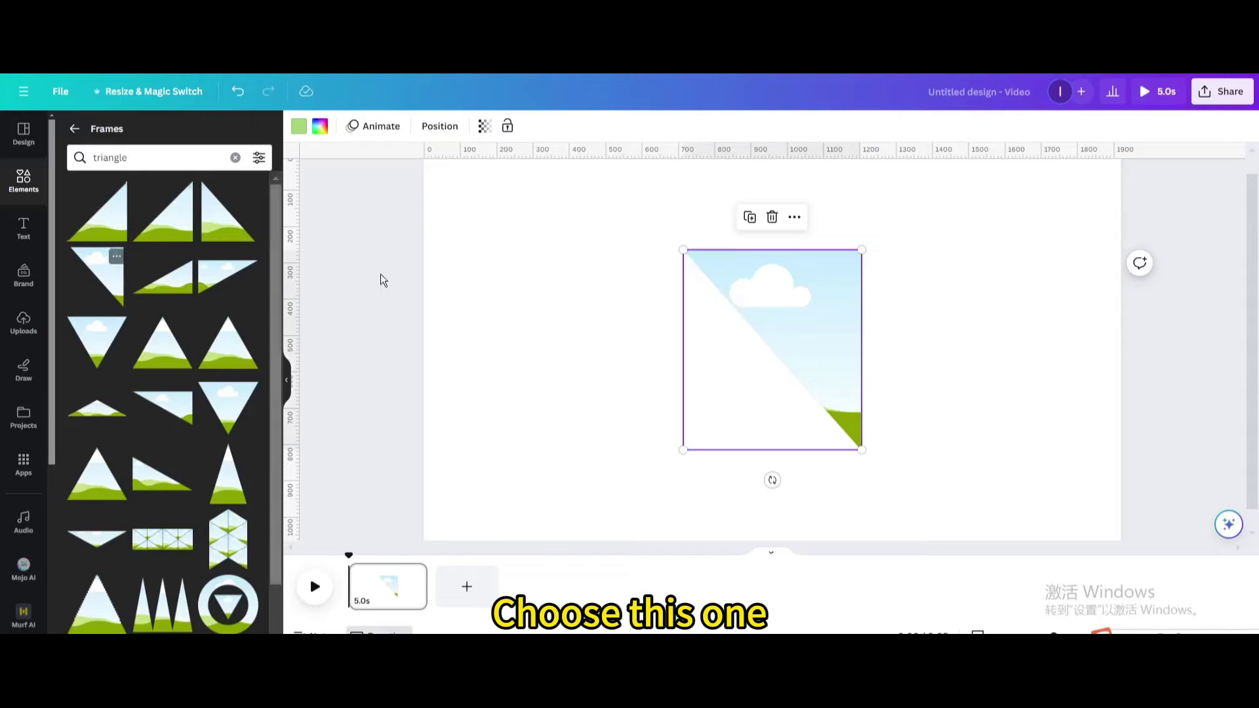
# Move and enlarge the triangle frame to cover the canvas's right side at full height
pyautogui.moveTo(844, 317); pyautogui.dragTo(905, 230)
pyautogui.moveTo(926, 354); pyautogui.dragTo(1091, 561)
pyautogui.moveTo(1028, 394); pyautogui.dragTo(995, 387)
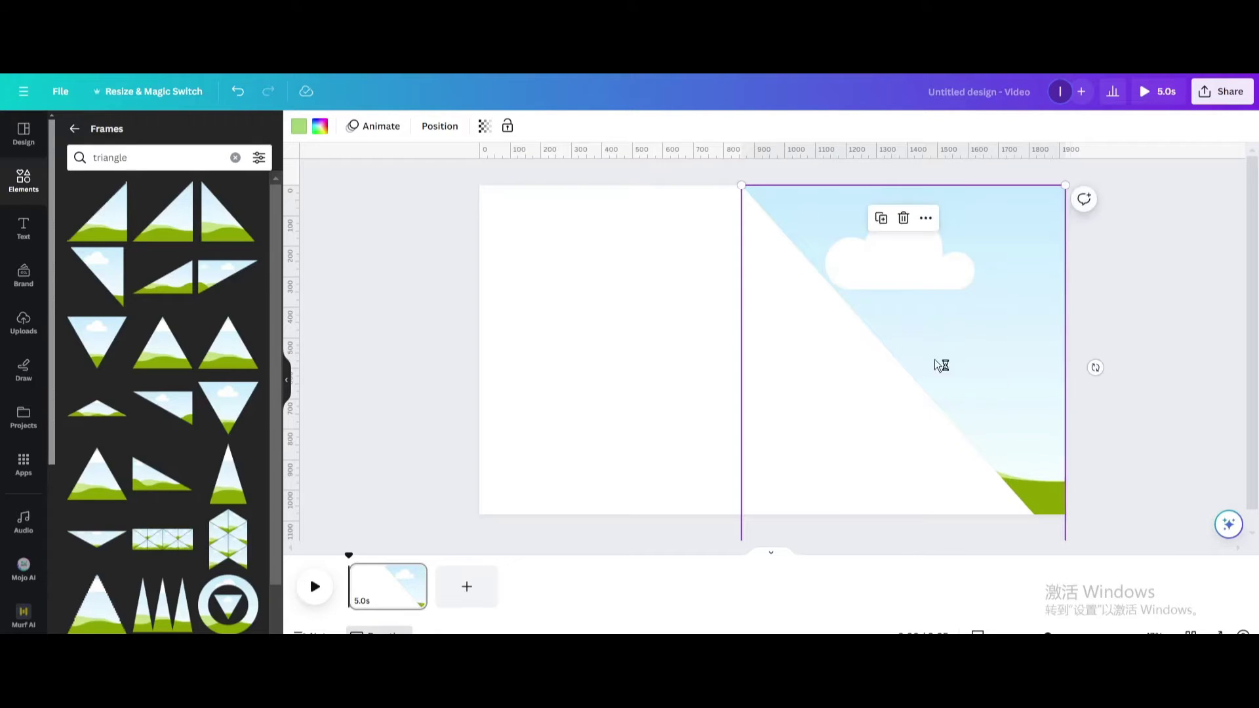
# Add another triangle frame, move it to the top-left corner and enlarge it to fill the left side
pyautogui.click(213, 229)
pyautogui.moveTo(787, 370); pyautogui.dragTo(538, 286)
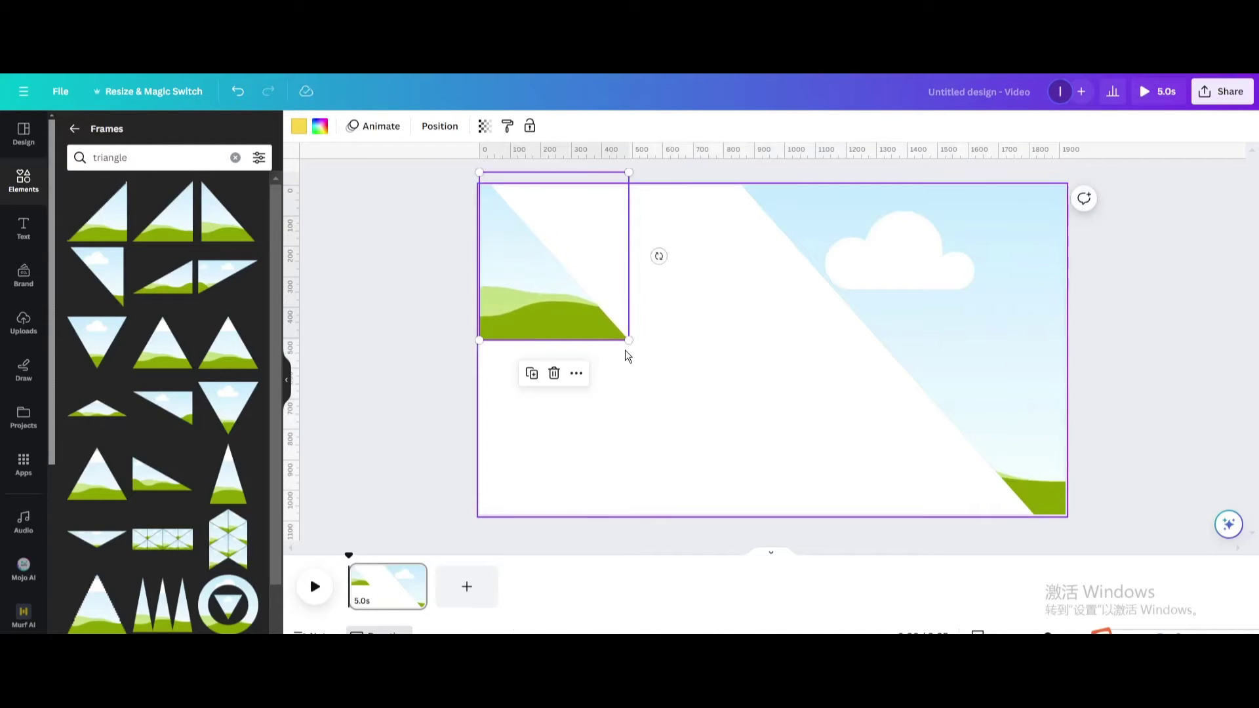
pyautogui.moveTo(628, 340); pyautogui.dragTo(784, 515)
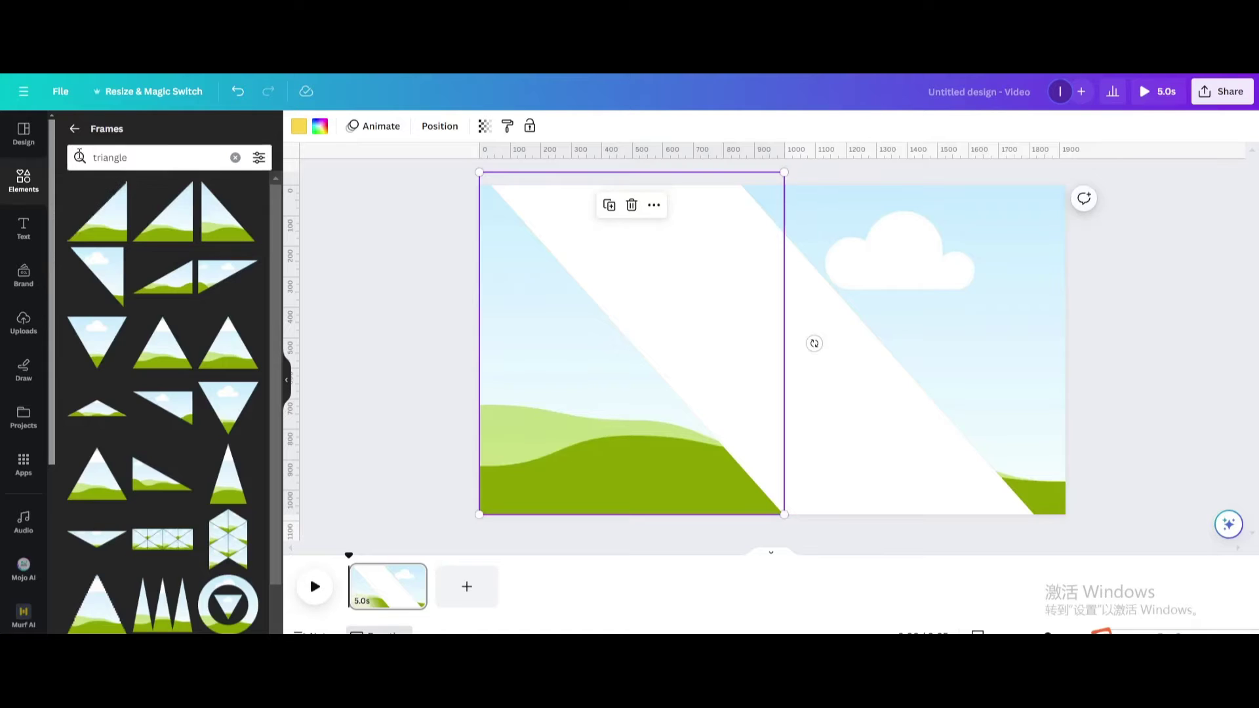
# Clear the triangle search, add a square frame and tilt it about -42° to match the diagonal
pyautogui.click(234, 158)
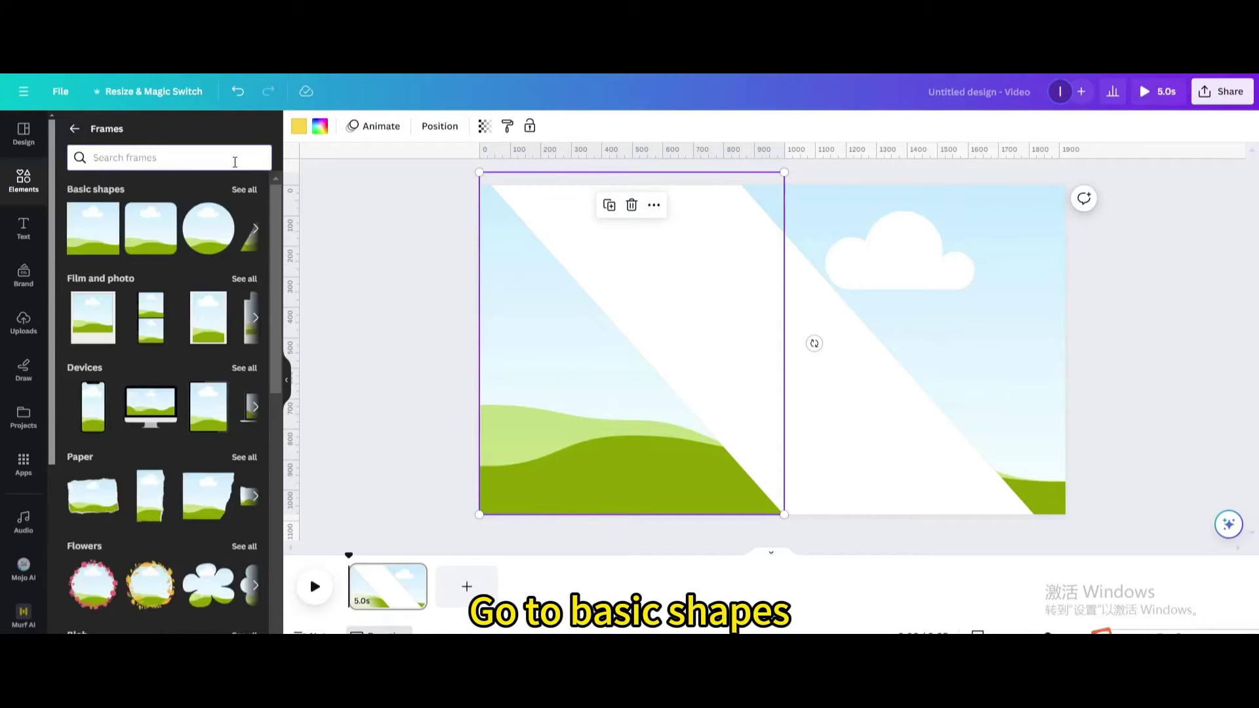
pyautogui.click(81, 239)
pyautogui.moveTo(772, 463); pyautogui.dragTo(846, 430)
pyautogui.click(697, 402)
# Stretch the tilted frame along the diagonal to about 616 × 1,996, leaving even white gaps
pyautogui.click(707, 404)
pyautogui.moveTo(707, 404); pyautogui.dragTo(694, 415)
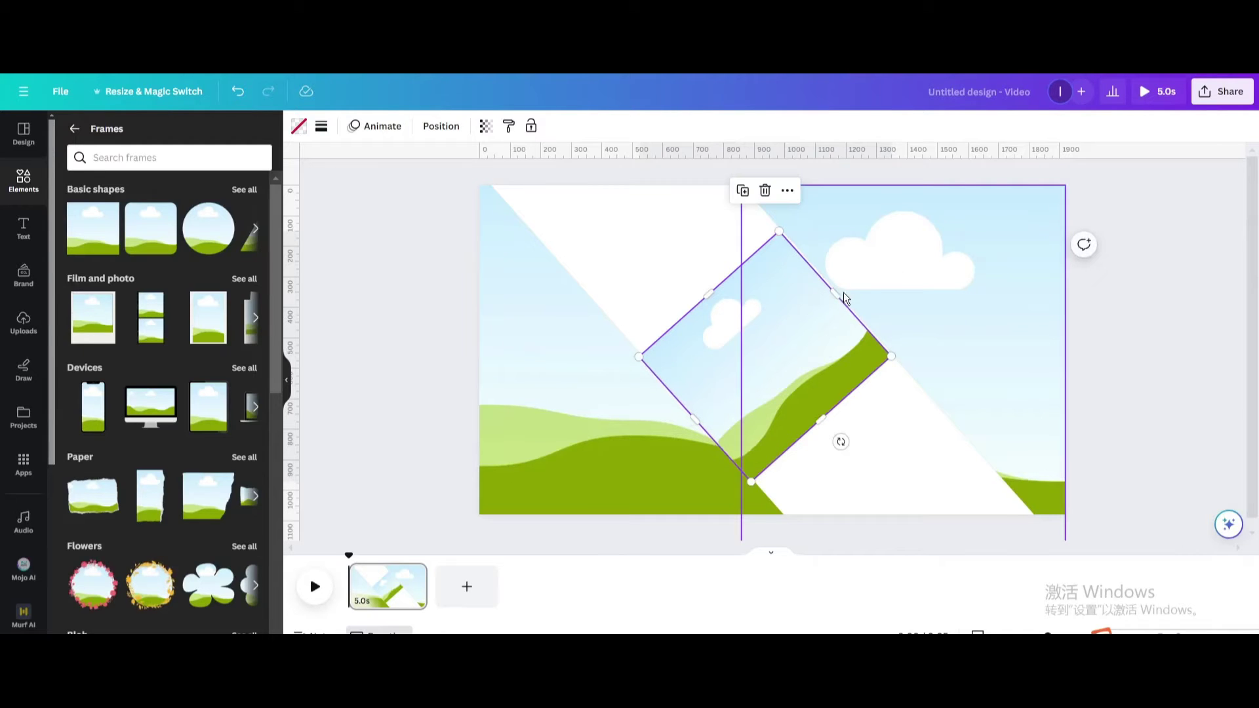
pyautogui.moveTo(838, 294); pyautogui.dragTo(840, 292)
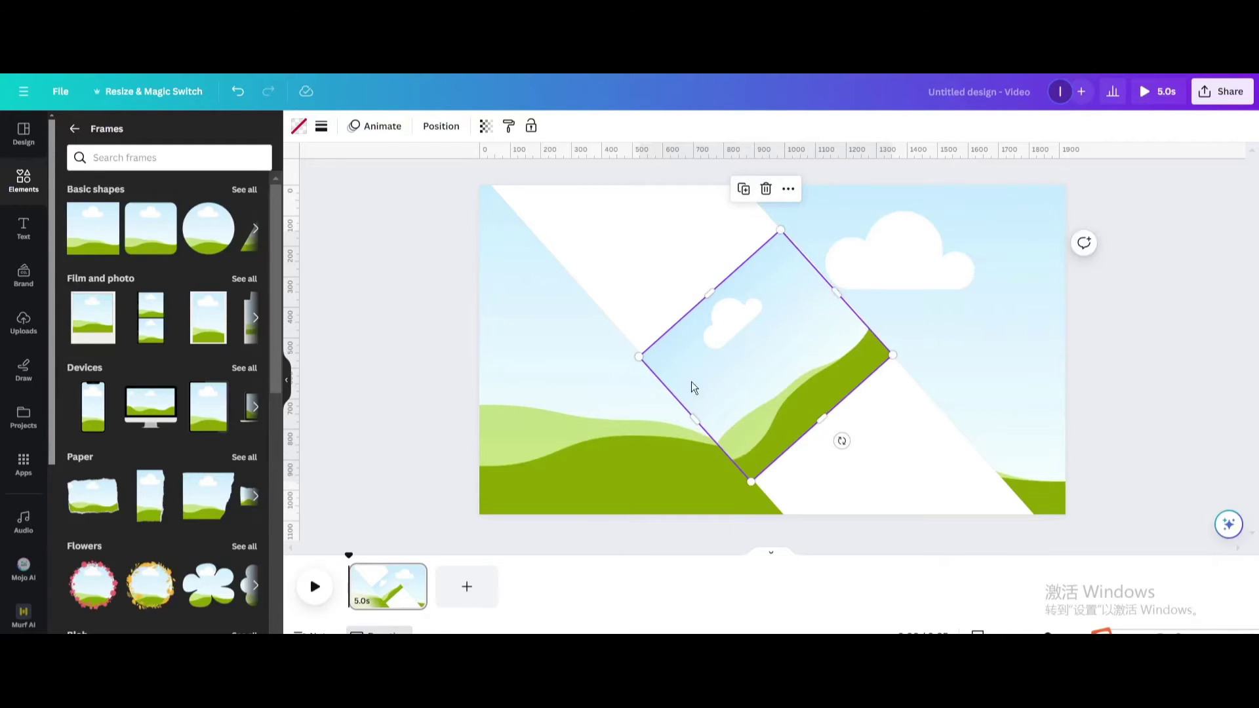
pyautogui.moveTo(708, 293); pyautogui.dragTo(514, 174)
pyautogui.moveTo(819, 417); pyautogui.dragTo(1001, 548)
pyautogui.moveTo(517, 173); pyautogui.dragTo(511, 169)
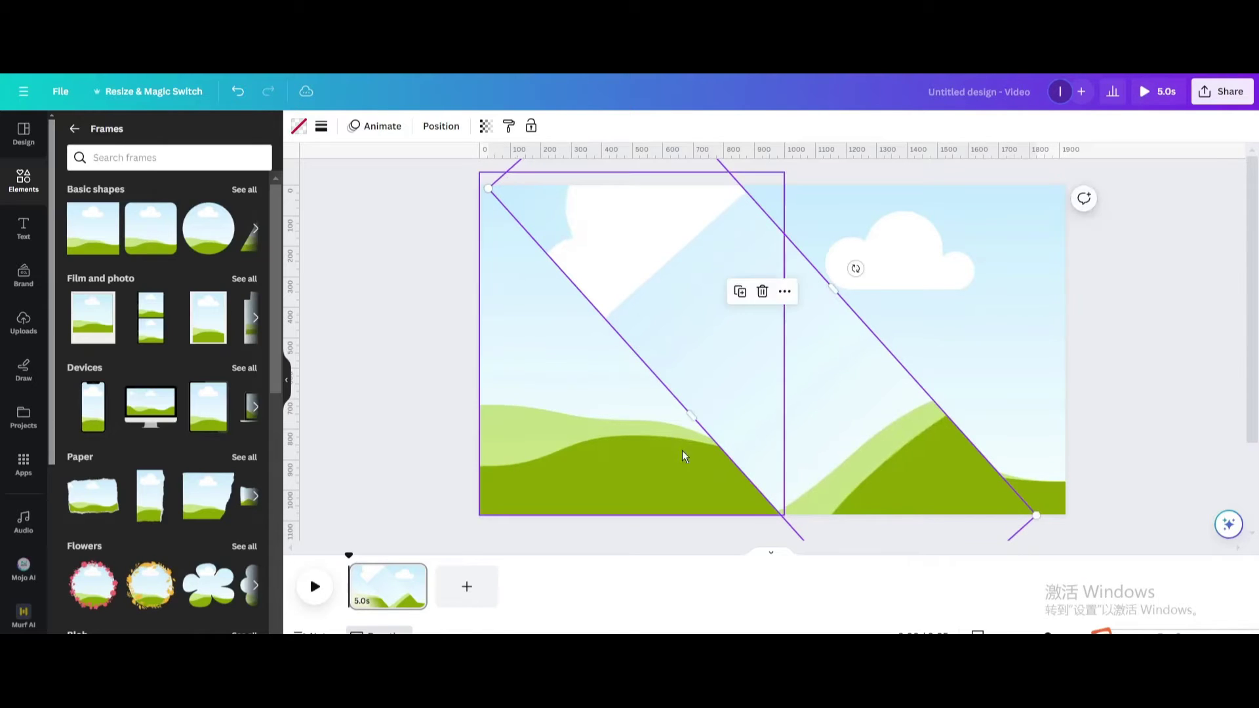
pyautogui.moveTo(690, 415); pyautogui.dragTo(691, 416)
# From Recently used, drop the lake clip into the right triangle and the 16.0s traveller clip into the strip
pyautogui.click(410, 243)
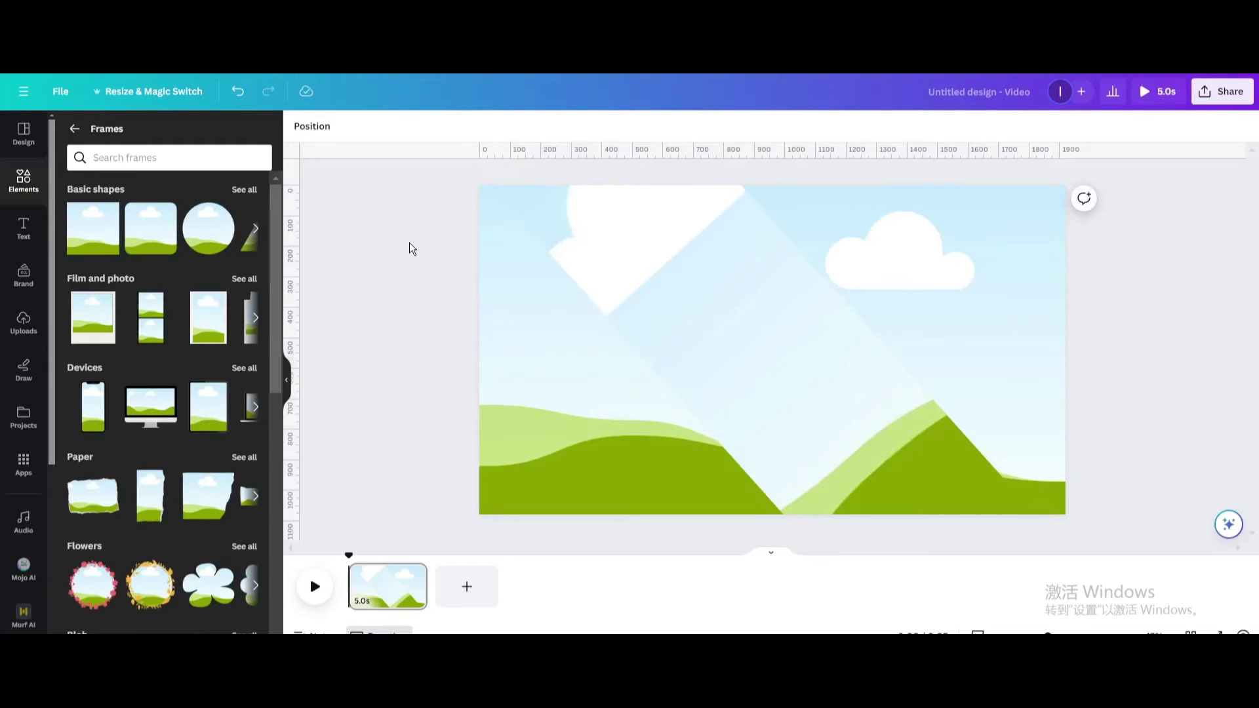
pyautogui.hotkey('ctrl', '-')
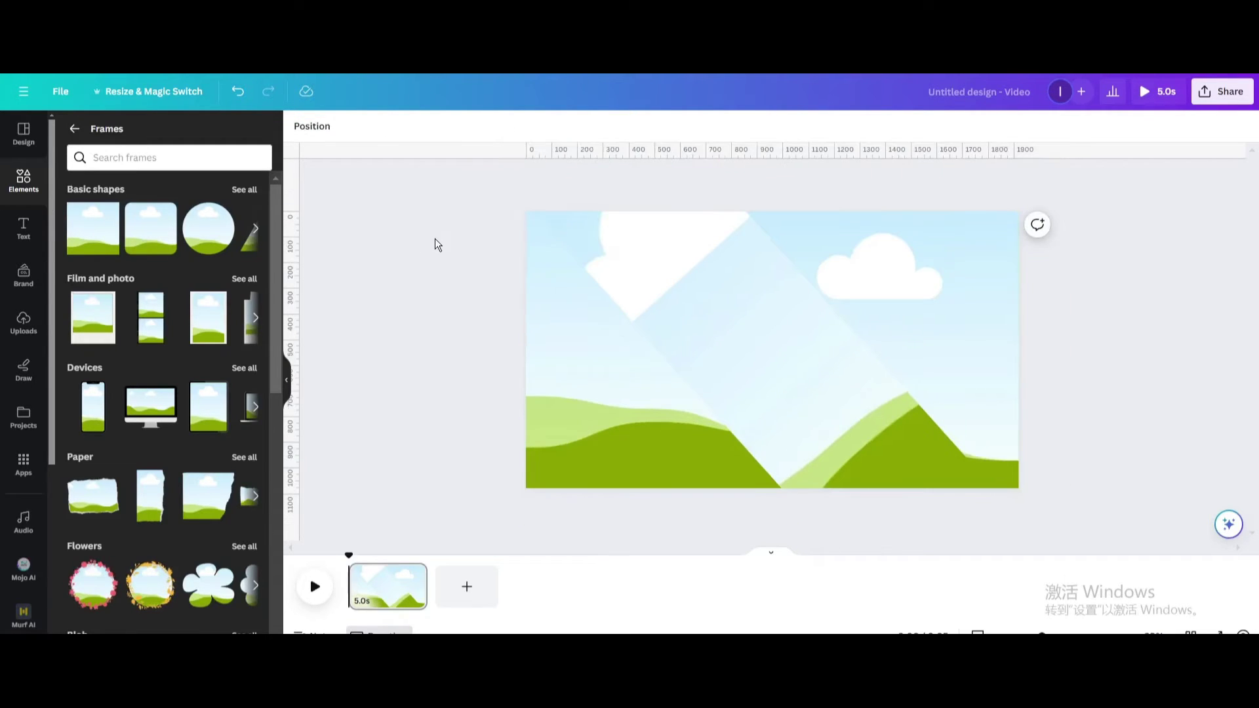
pyautogui.click(71, 133)
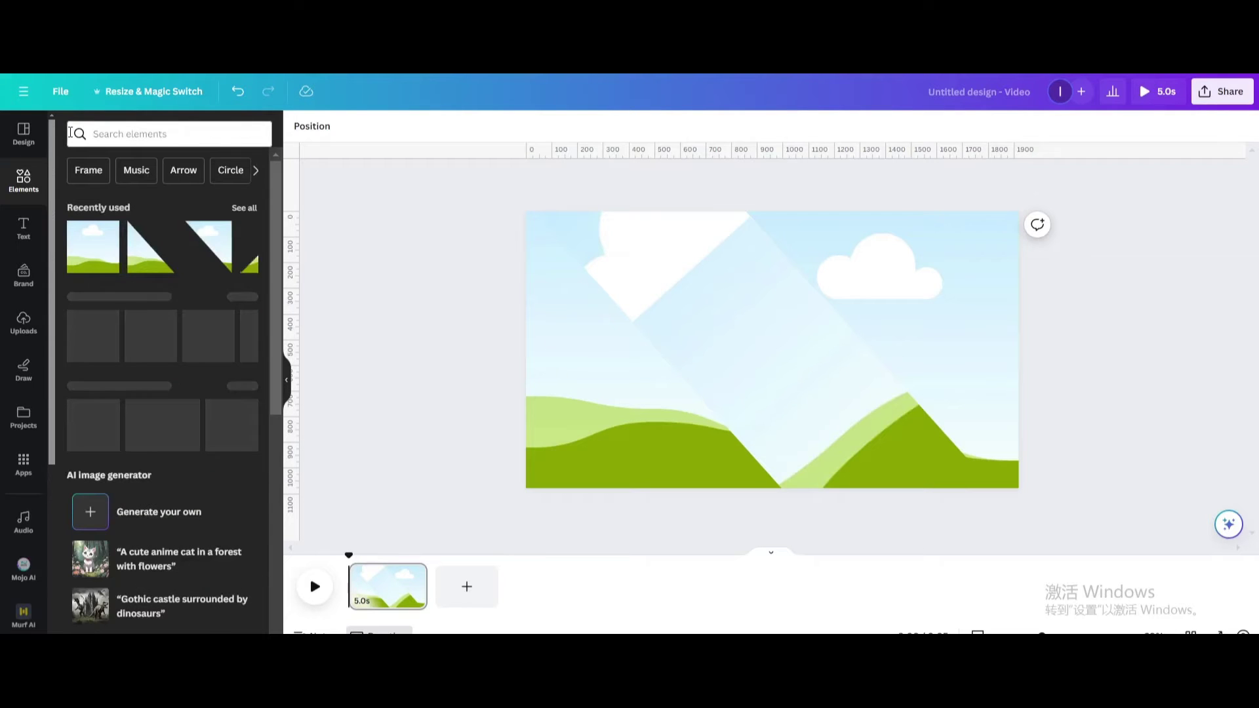
pyautogui.click(246, 207)
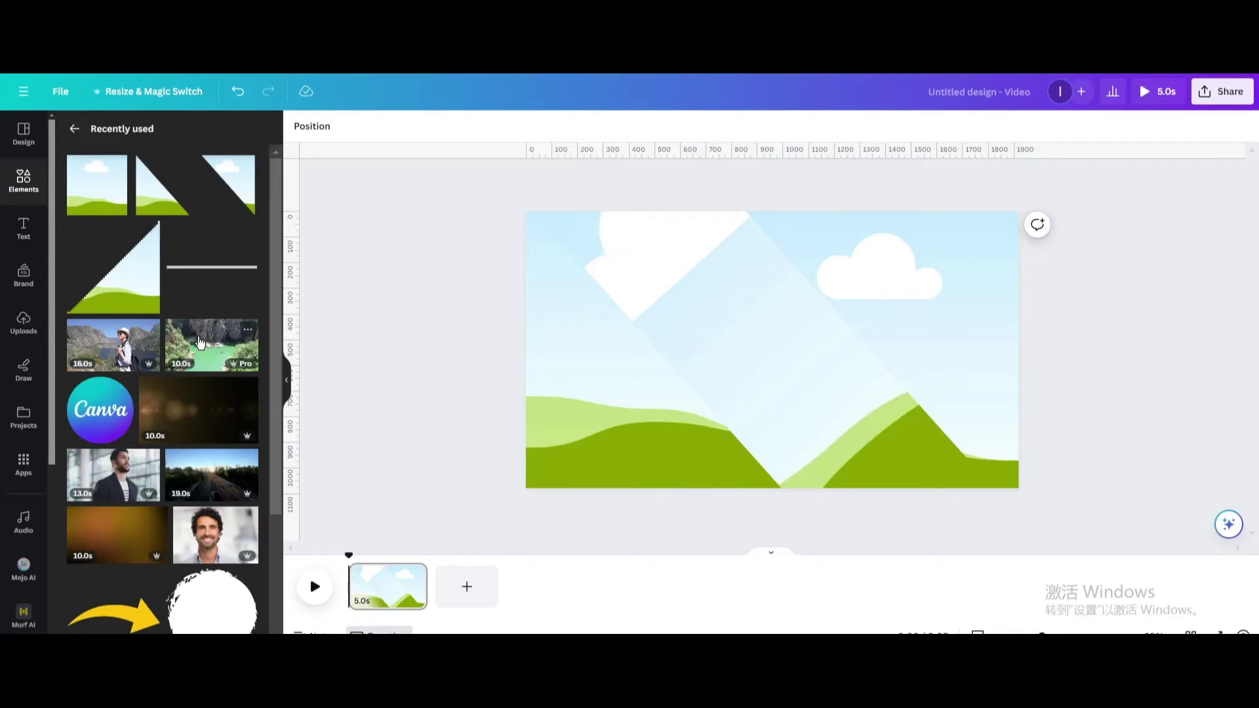
pyautogui.scroll(-2, 200, 342)
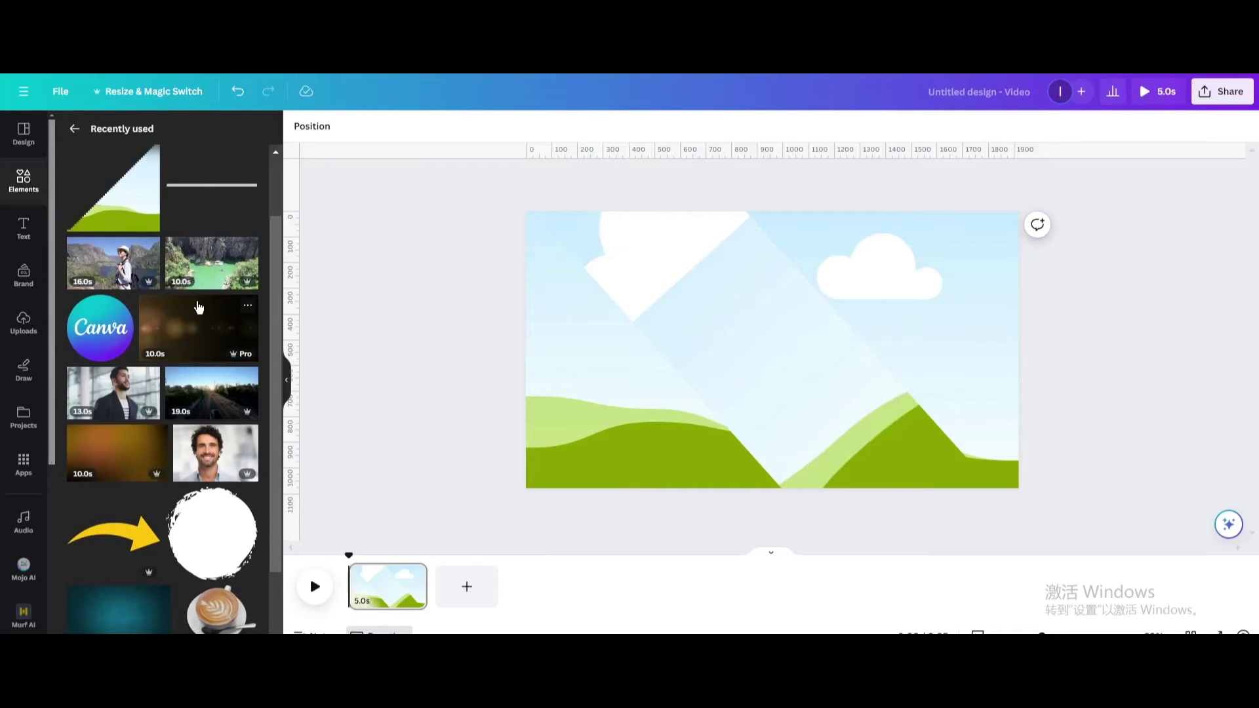
pyautogui.moveTo(203, 272); pyautogui.dragTo(885, 289)
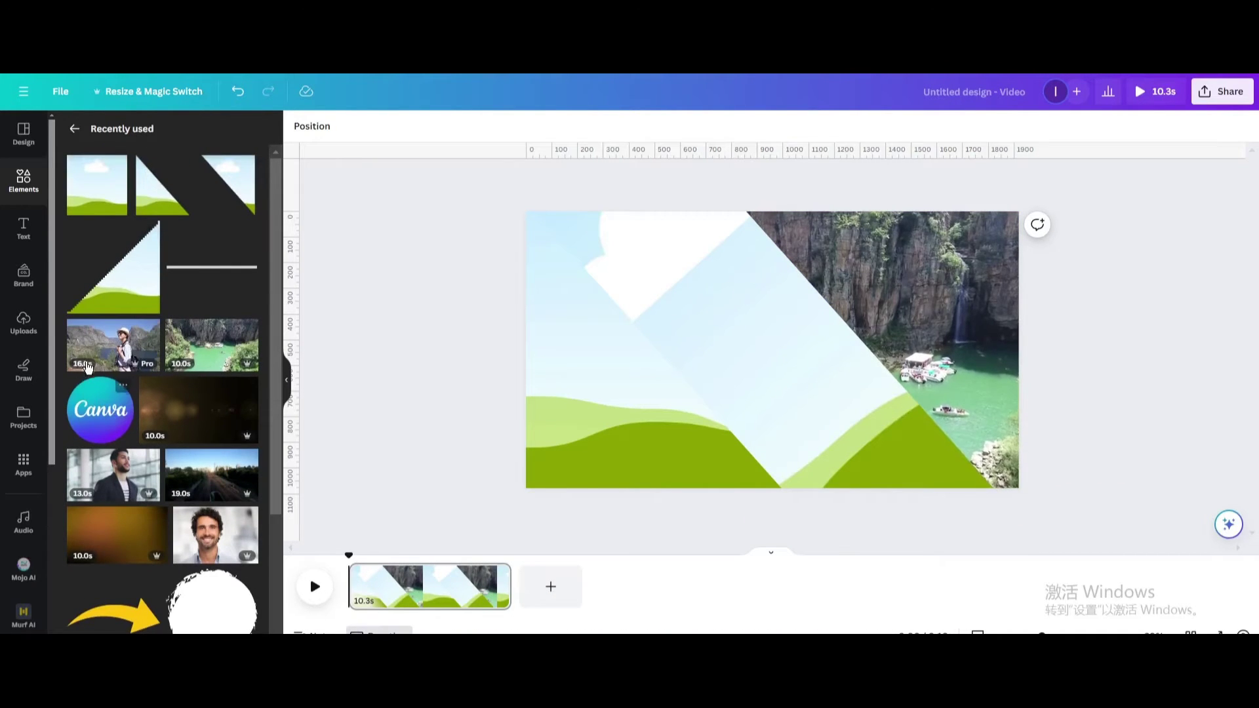
pyautogui.moveTo(107, 355); pyautogui.dragTo(737, 320)
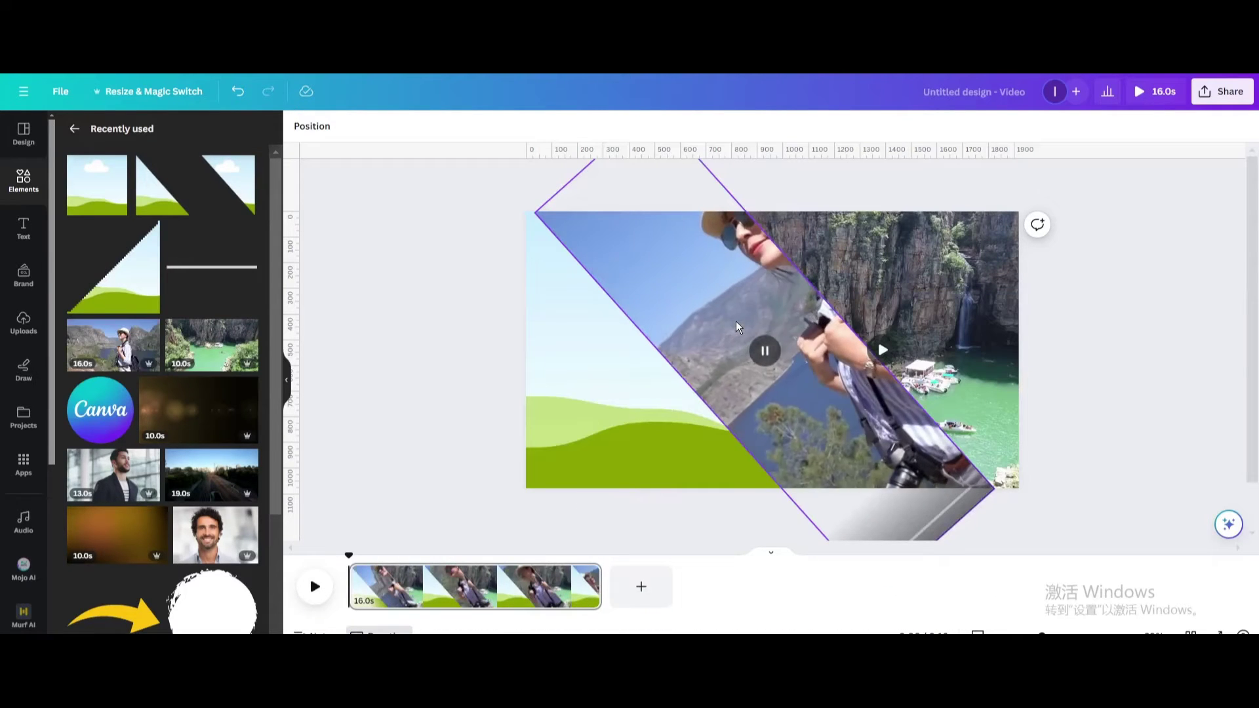
# Rotate the traveller clip about 42.1° inside the strip so she stands upright, then lengthen the strip slightly
pyautogui.click(736, 321)
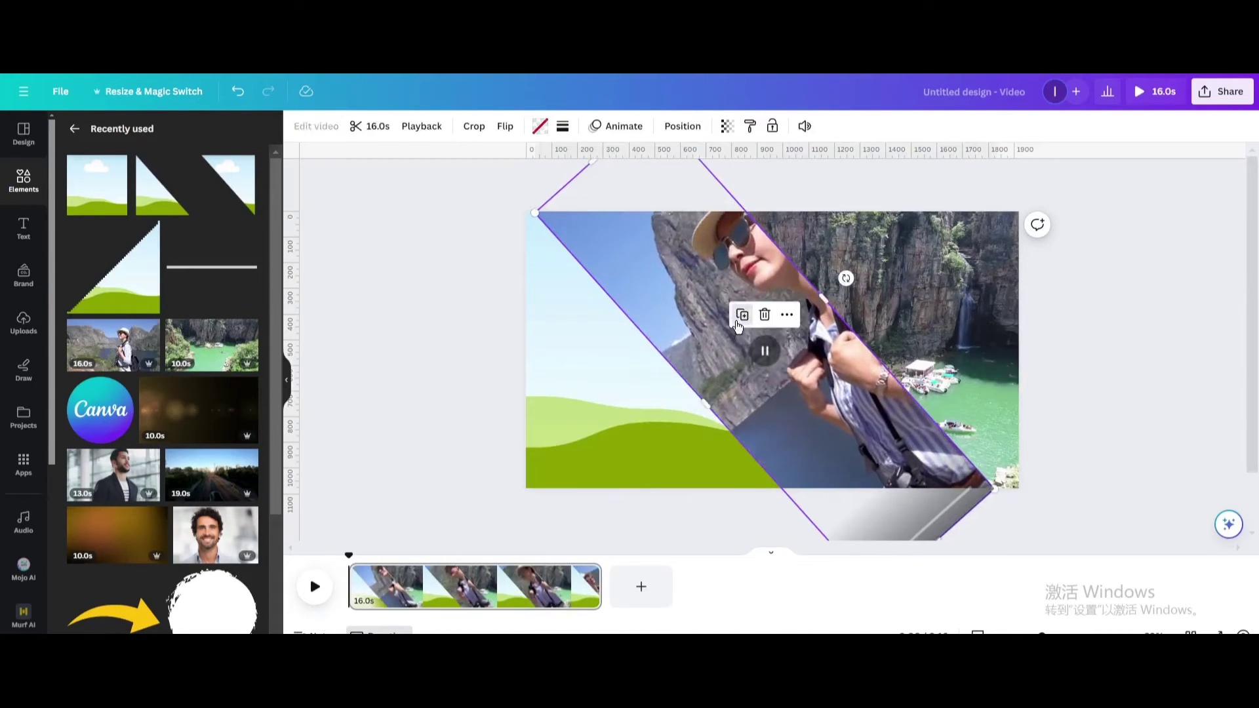
pyautogui.doubleClick(809, 377)
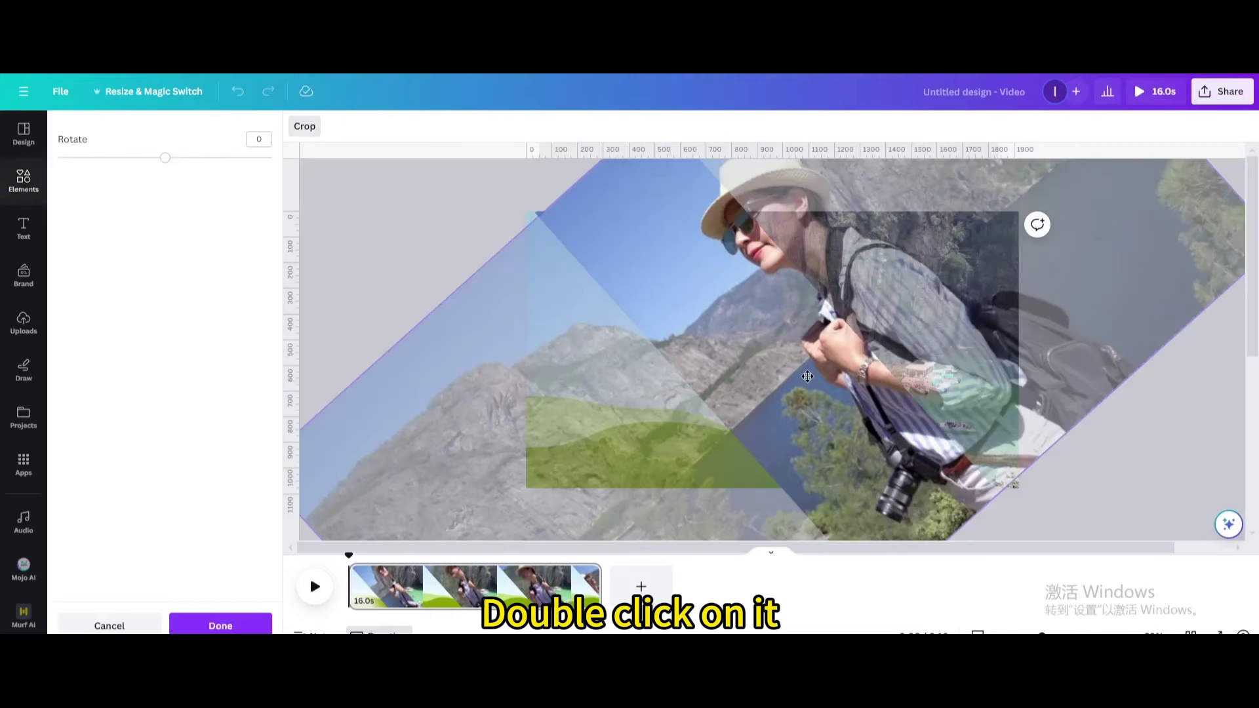
pyautogui.scroll(-2, 853, 391)
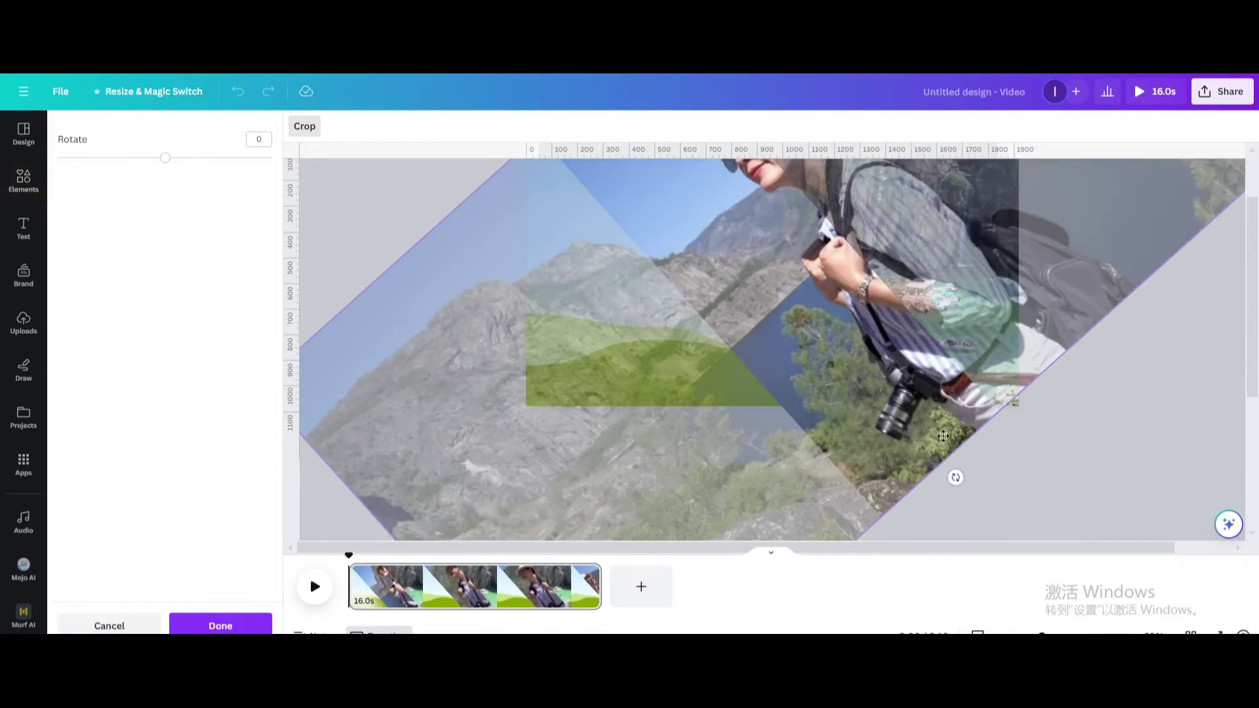
pyautogui.moveTo(953, 478); pyautogui.dragTo(718, 381)
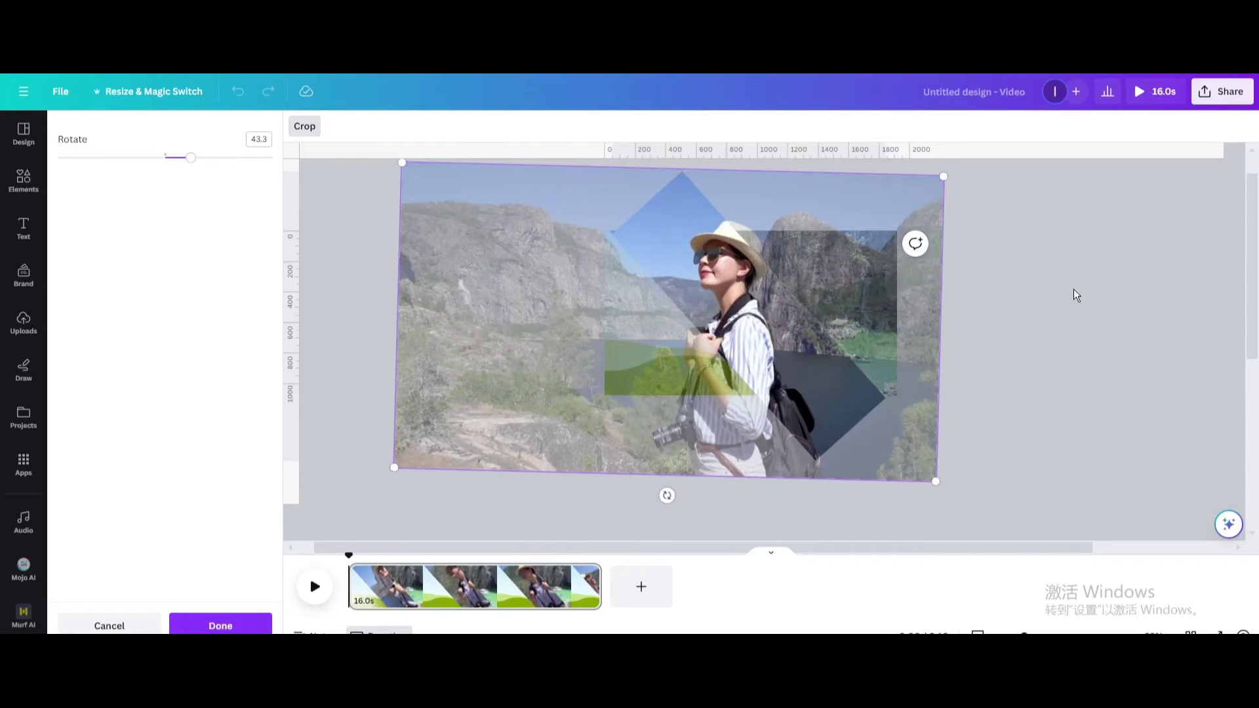
pyautogui.moveTo(663, 499); pyautogui.dragTo(667, 496)
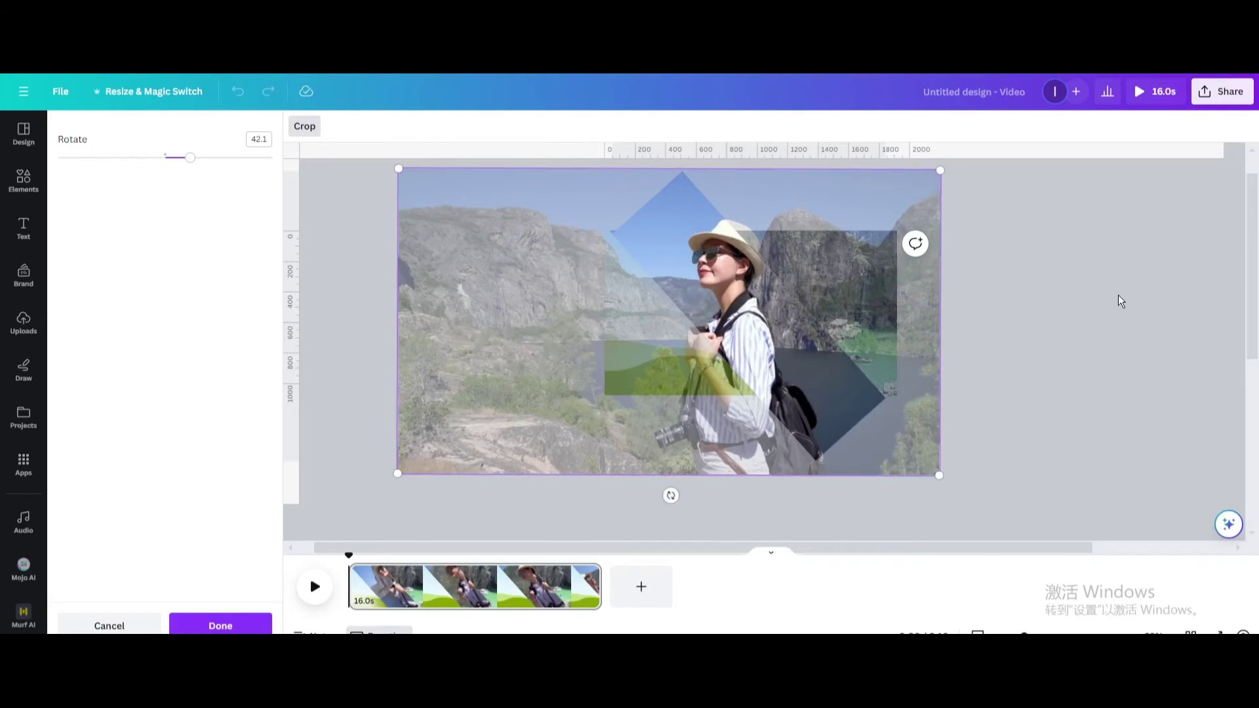
pyautogui.click(1119, 294)
pyautogui.moveTo(659, 237); pyautogui.dragTo(656, 235)
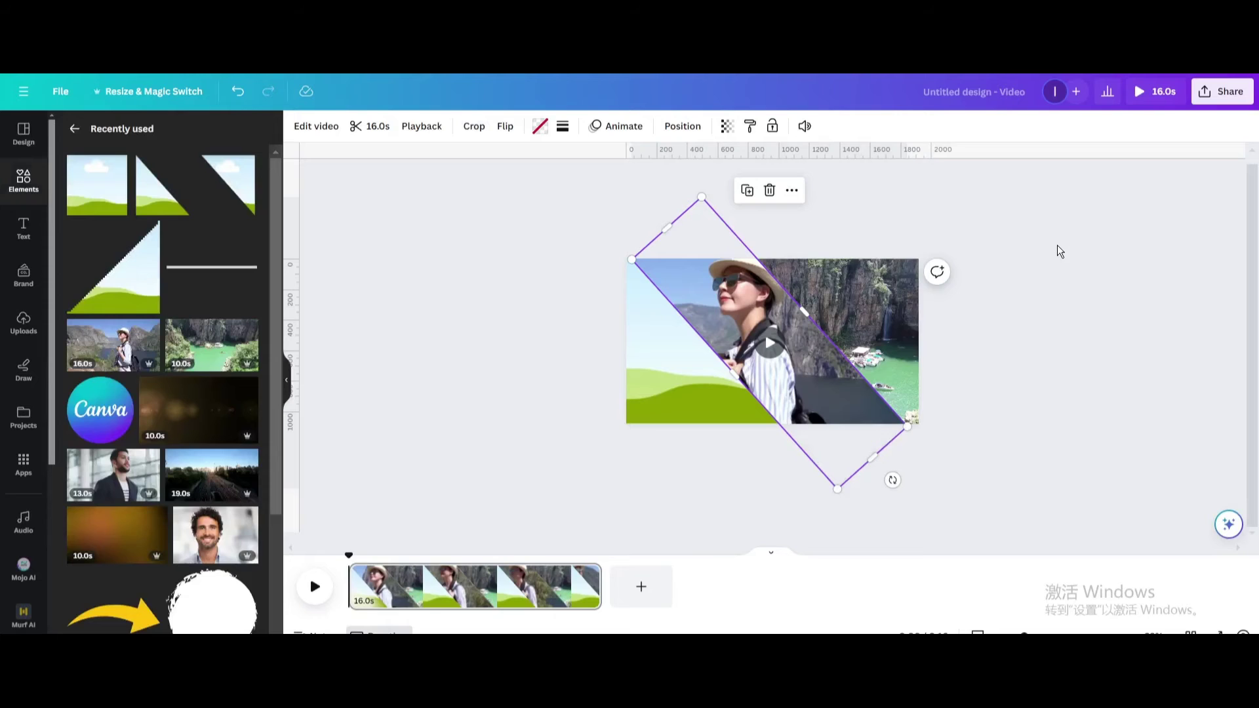
# Search Elements for 'travel' videos and place the 7.0s river clip into the left triangle
pyautogui.scroll(-3, 78, 334)
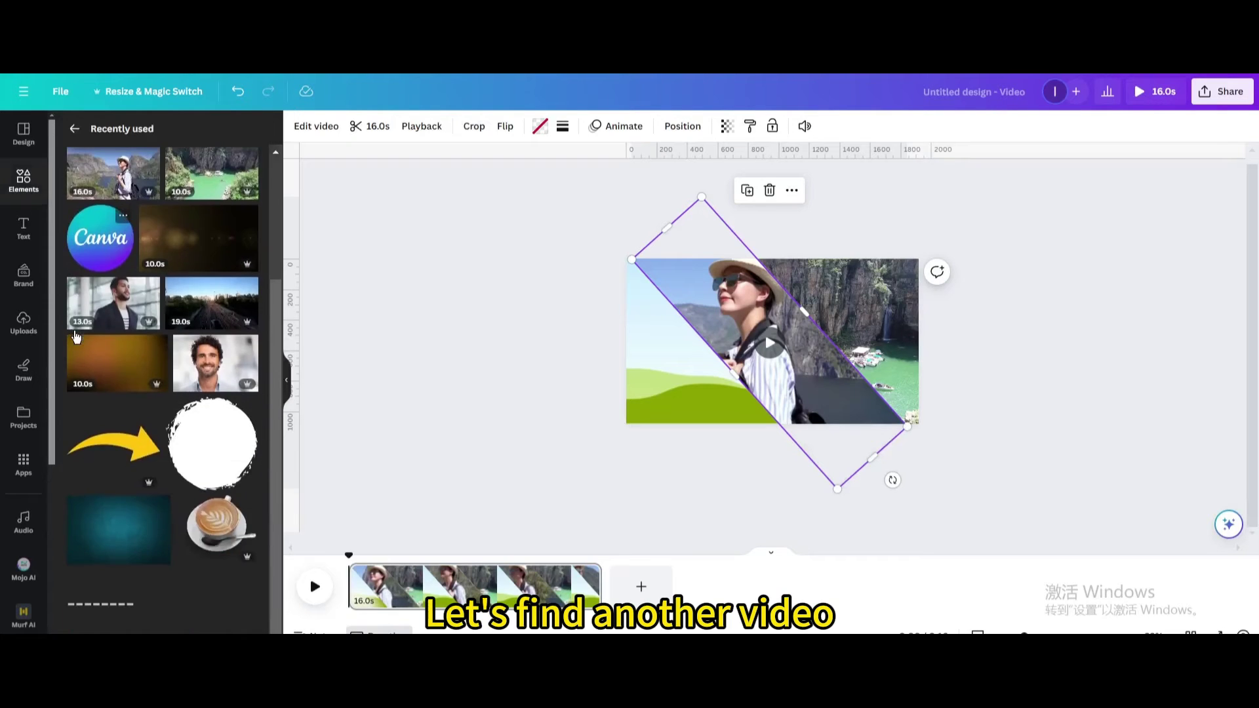
pyautogui.click(24, 178)
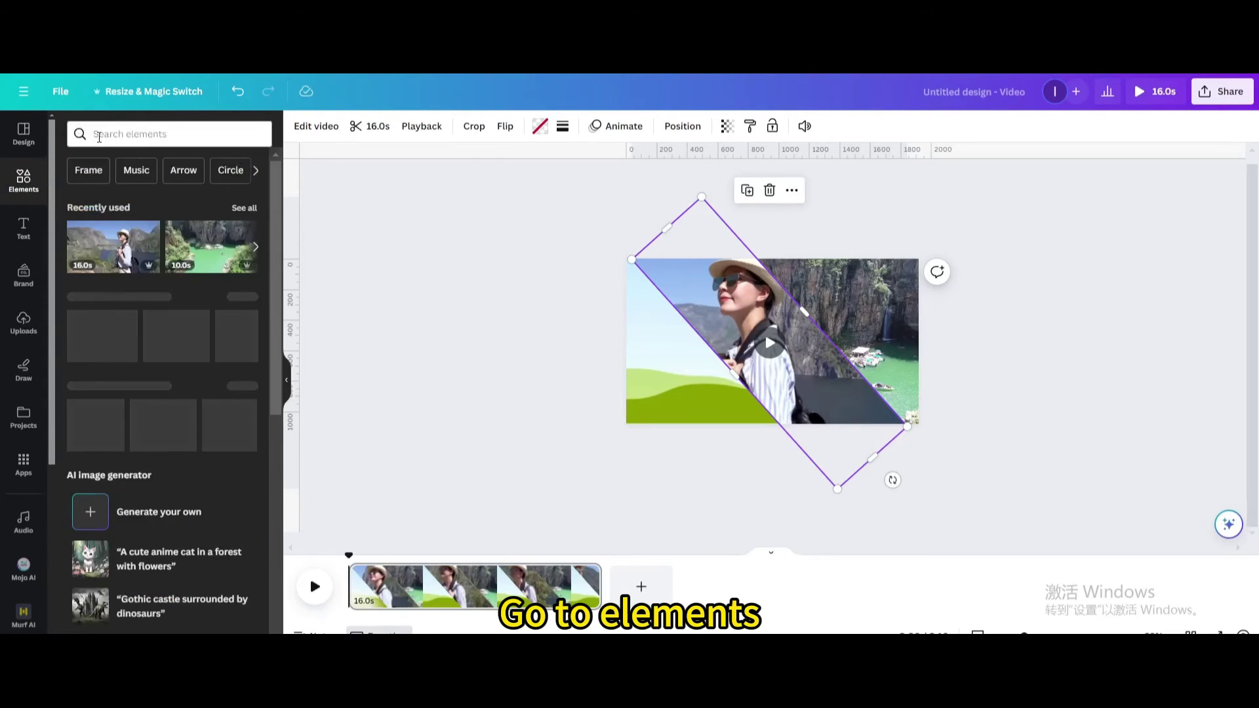
pyautogui.click(146, 196)
pyautogui.click(140, 132)
pyautogui.click(235, 134)
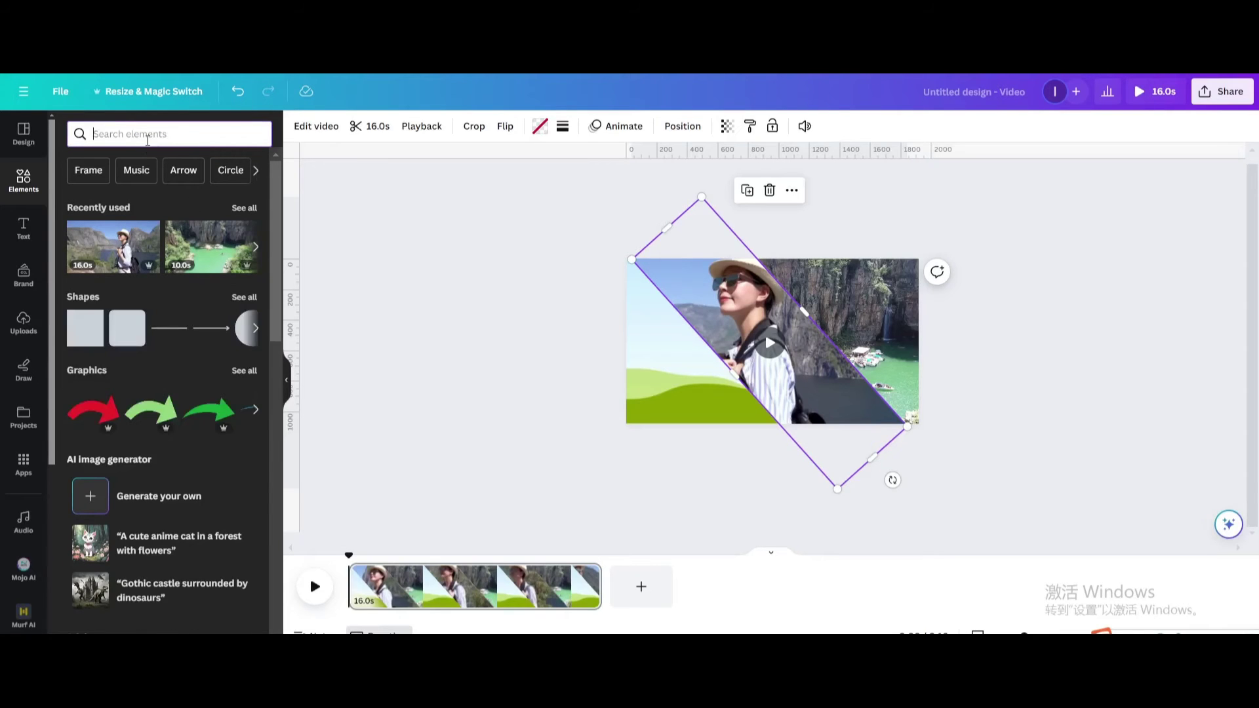
pyautogui.write('t')
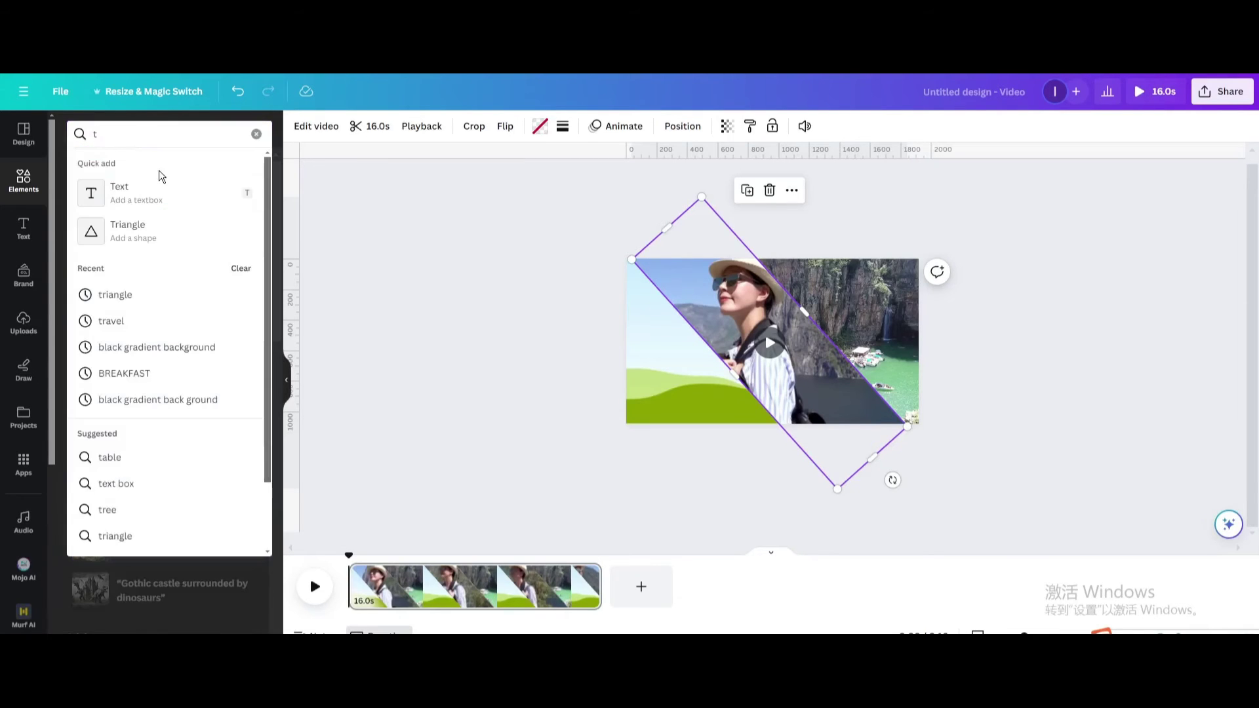
pyautogui.click(137, 324)
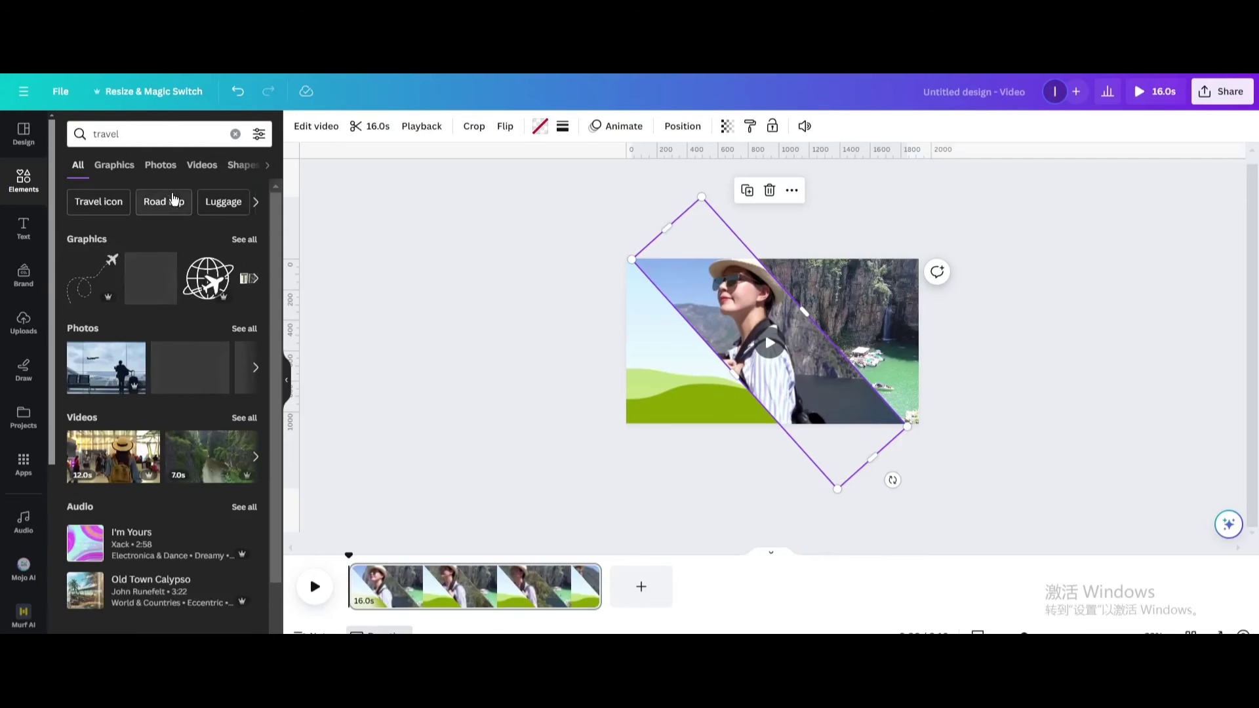
pyautogui.click(194, 170)
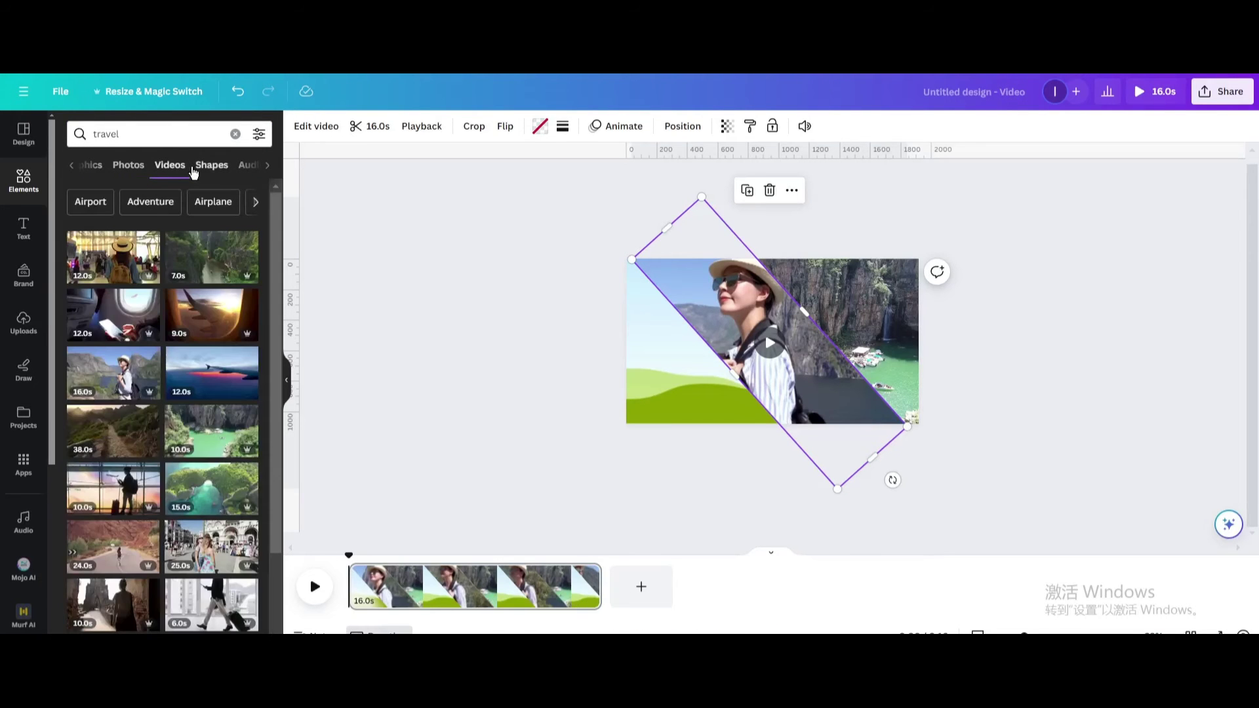
pyautogui.moveTo(197, 255); pyautogui.dragTo(672, 358)
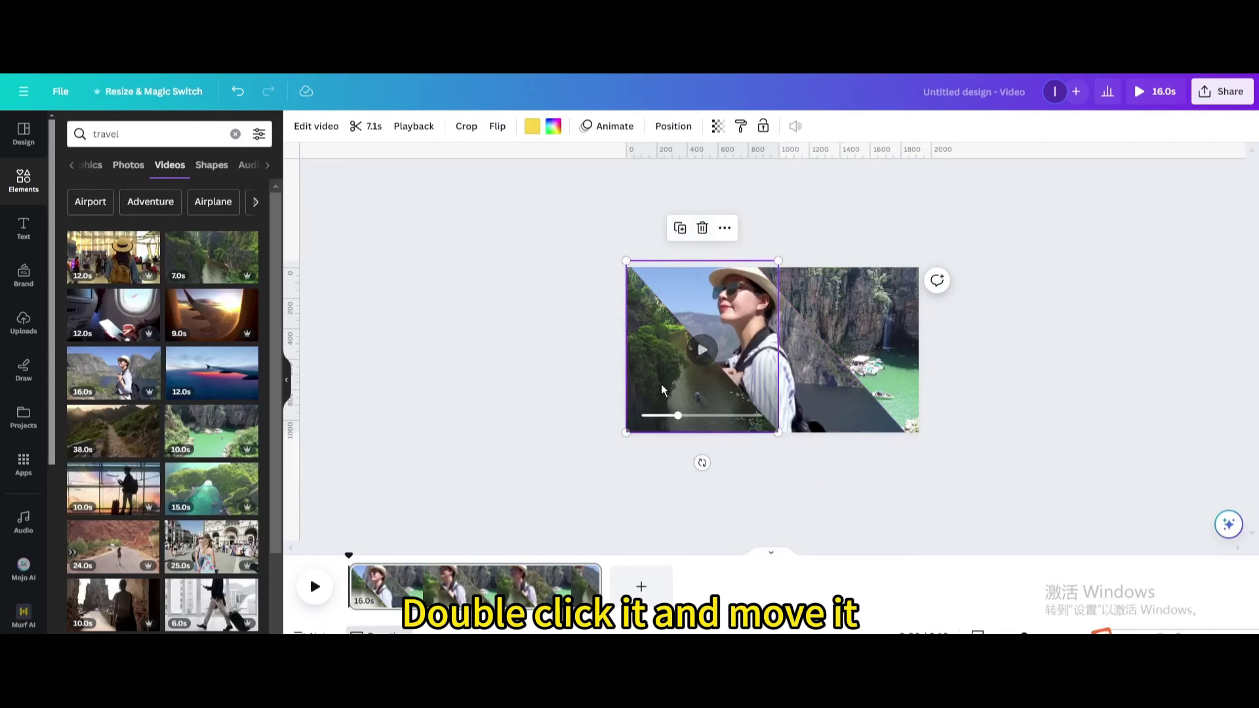
# Shift the river clip and the waterfall clip slightly left within their panels
pyautogui.doubleClick(661, 384)
pyautogui.moveTo(650, 390); pyautogui.dragTo(644, 398)
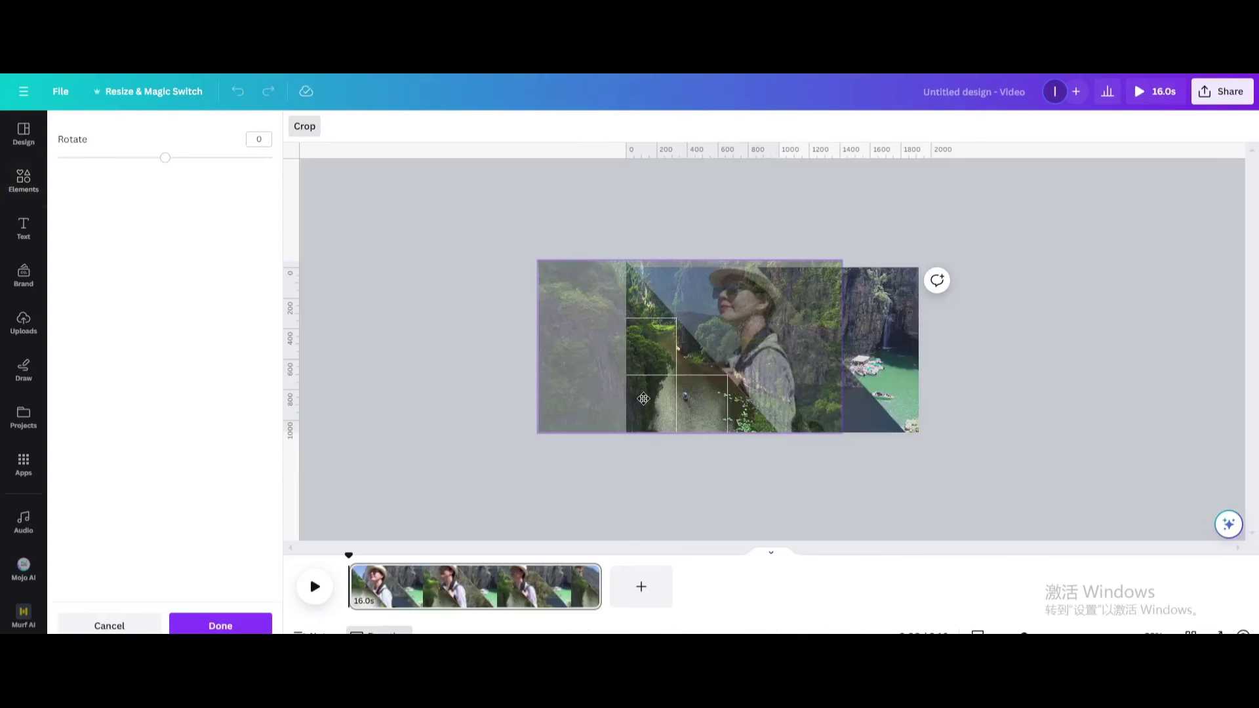
pyautogui.click(886, 329)
pyautogui.doubleClick(886, 329)
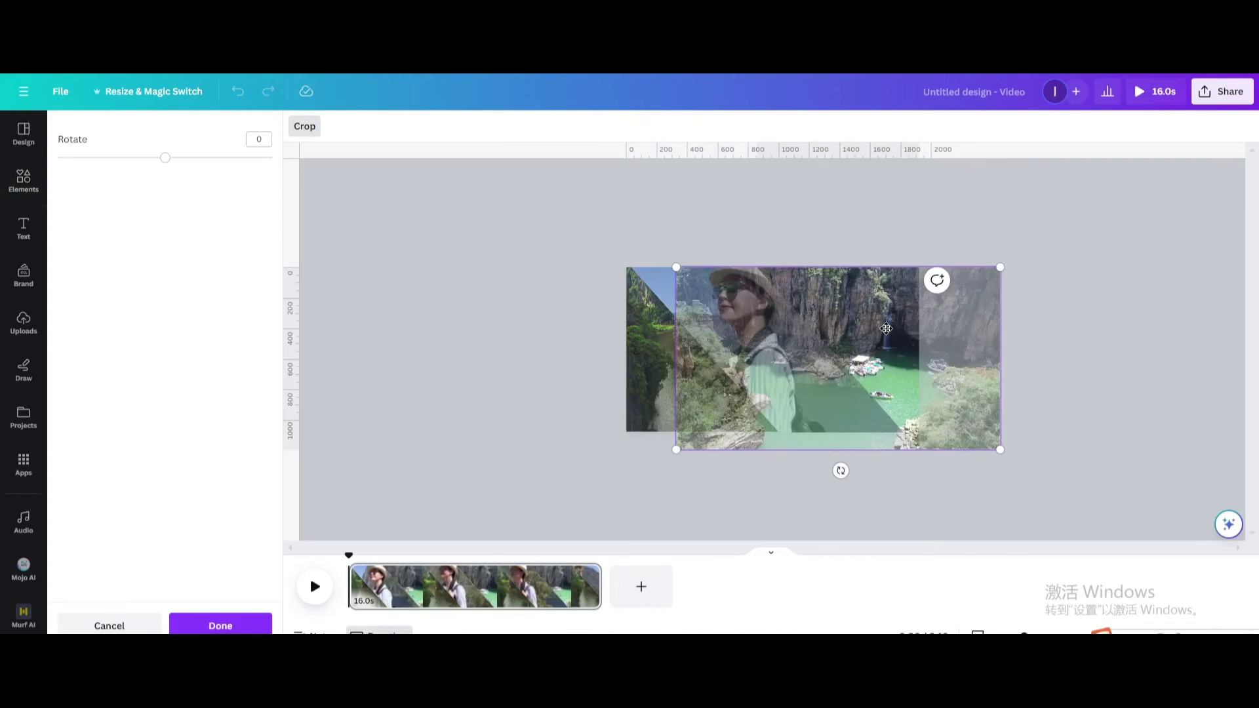
pyautogui.moveTo(886, 329); pyautogui.dragTo(848, 337)
pyautogui.click(1122, 312)
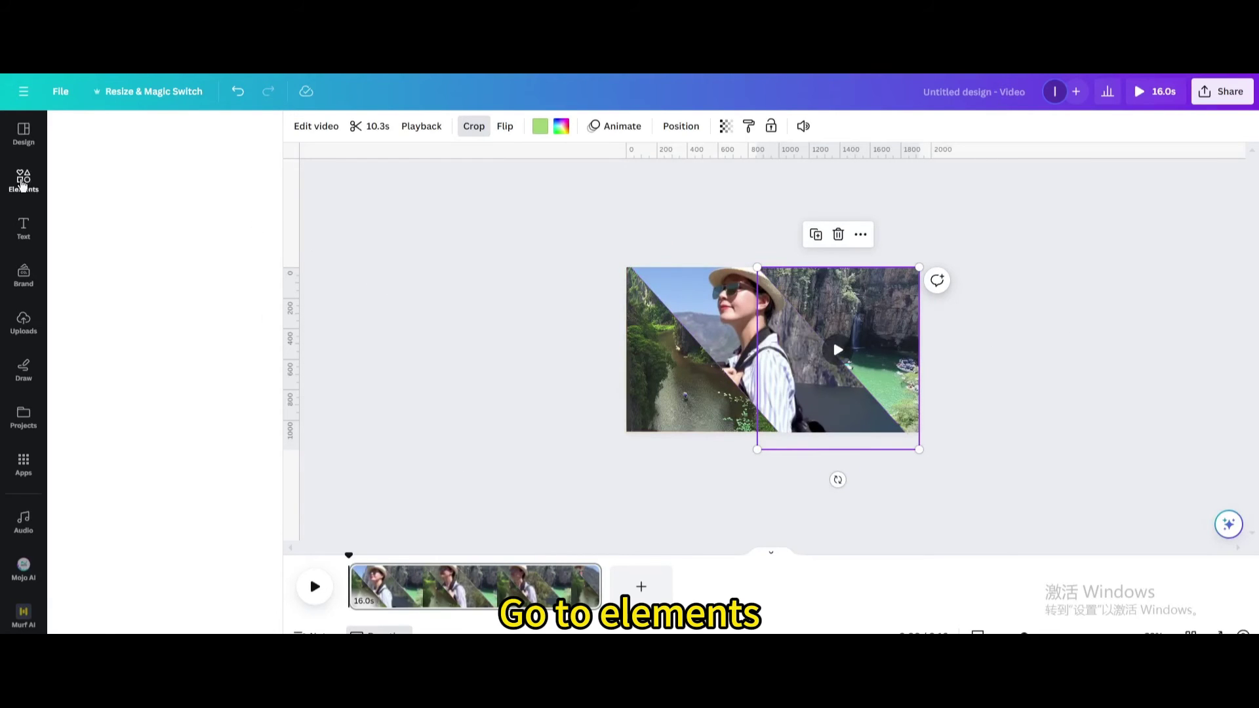
# Add a plain line from Shapes and drag its endpoints along the river–traveller diagonal seam
pyautogui.click(23, 184)
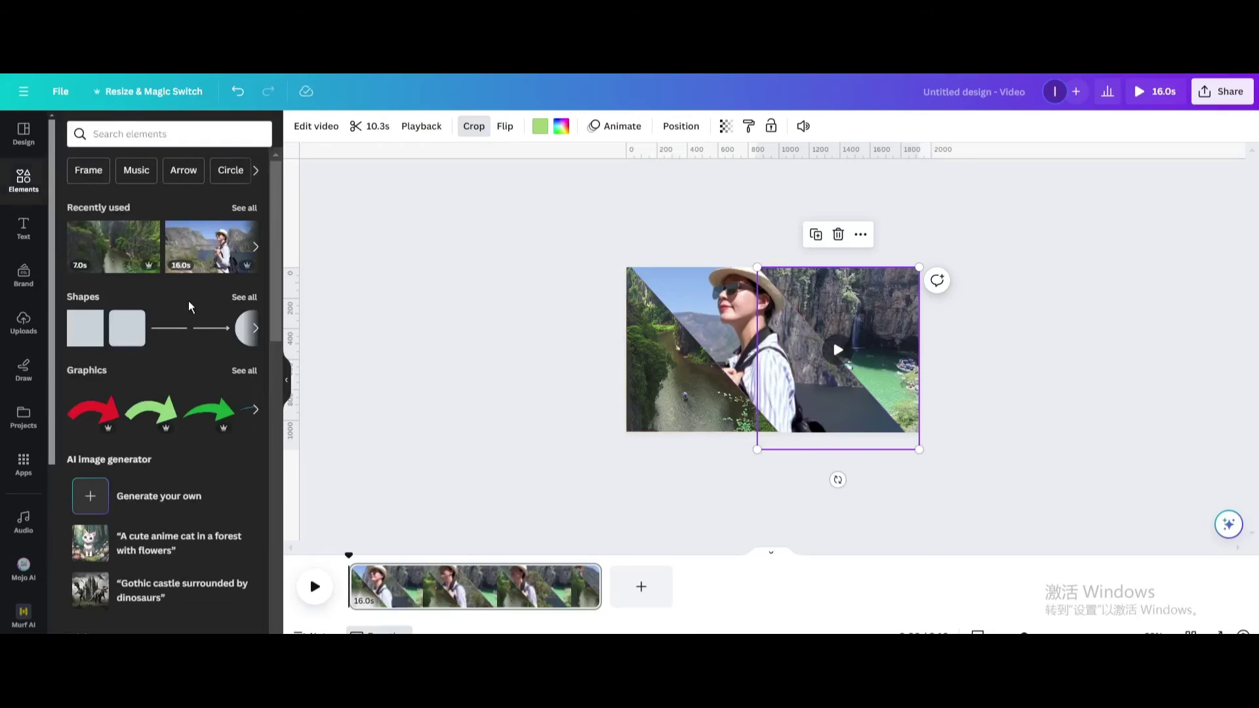
pyautogui.click(240, 297)
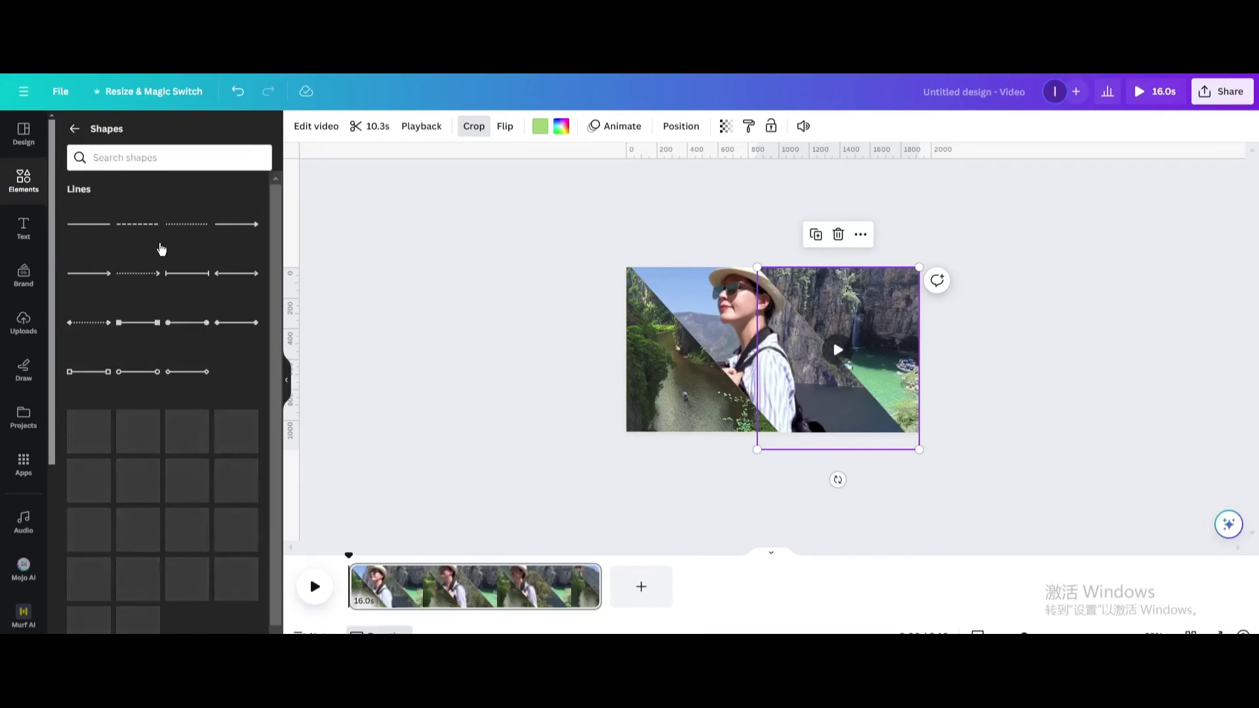
pyautogui.click(79, 224)
pyautogui.moveTo(721, 350); pyautogui.dragTo(632, 267)
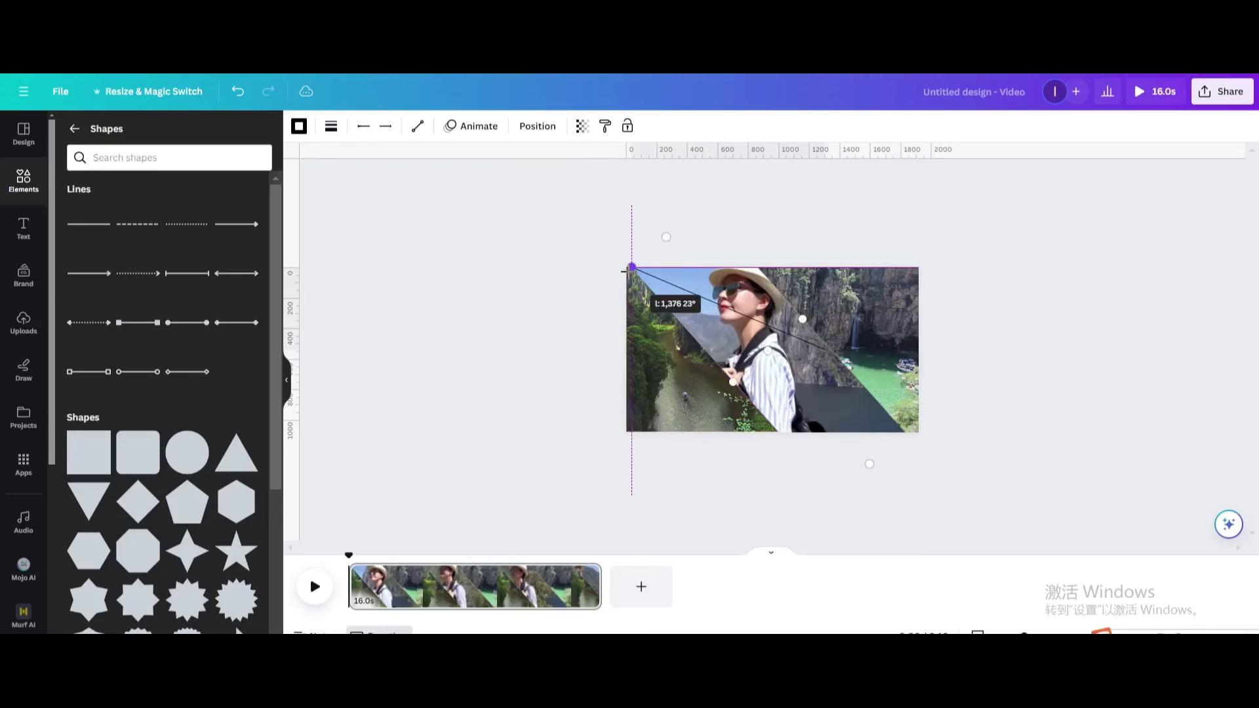
pyautogui.moveTo(826, 349); pyautogui.dragTo(779, 433)
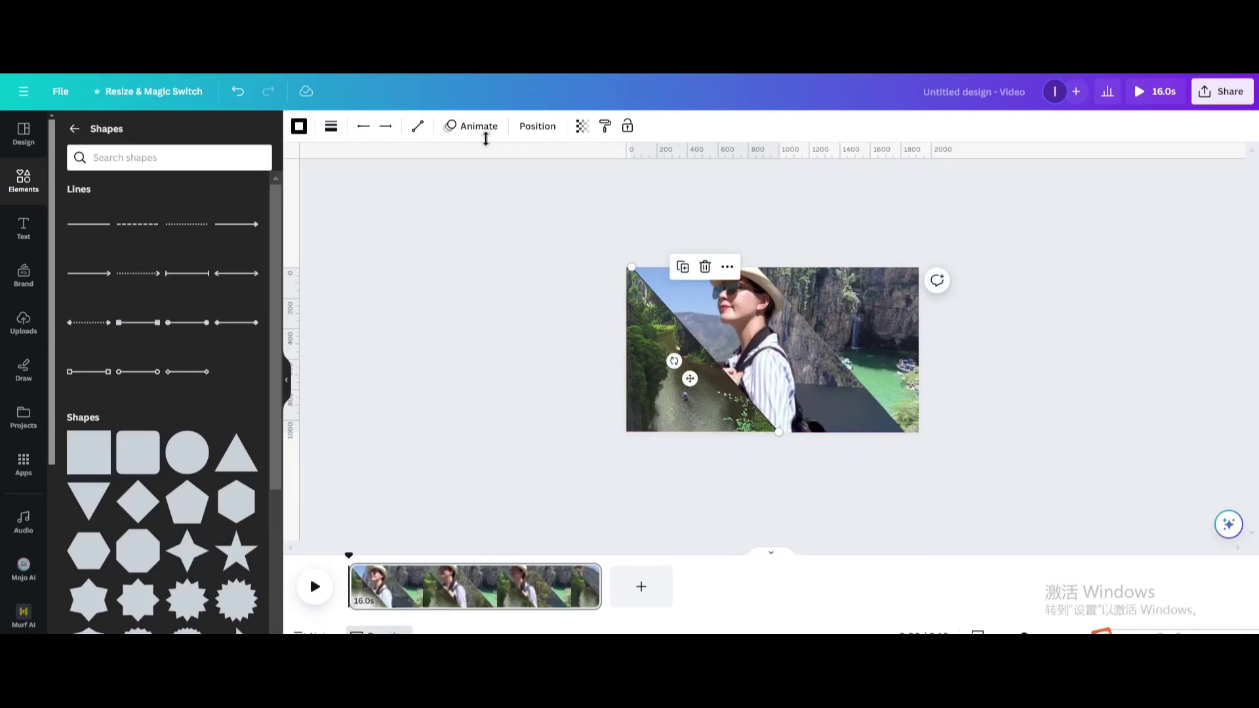
# Make the line white and thicken it to weight 15
pyautogui.click(299, 125)
pyautogui.click(249, 359)
pyautogui.click(331, 127)
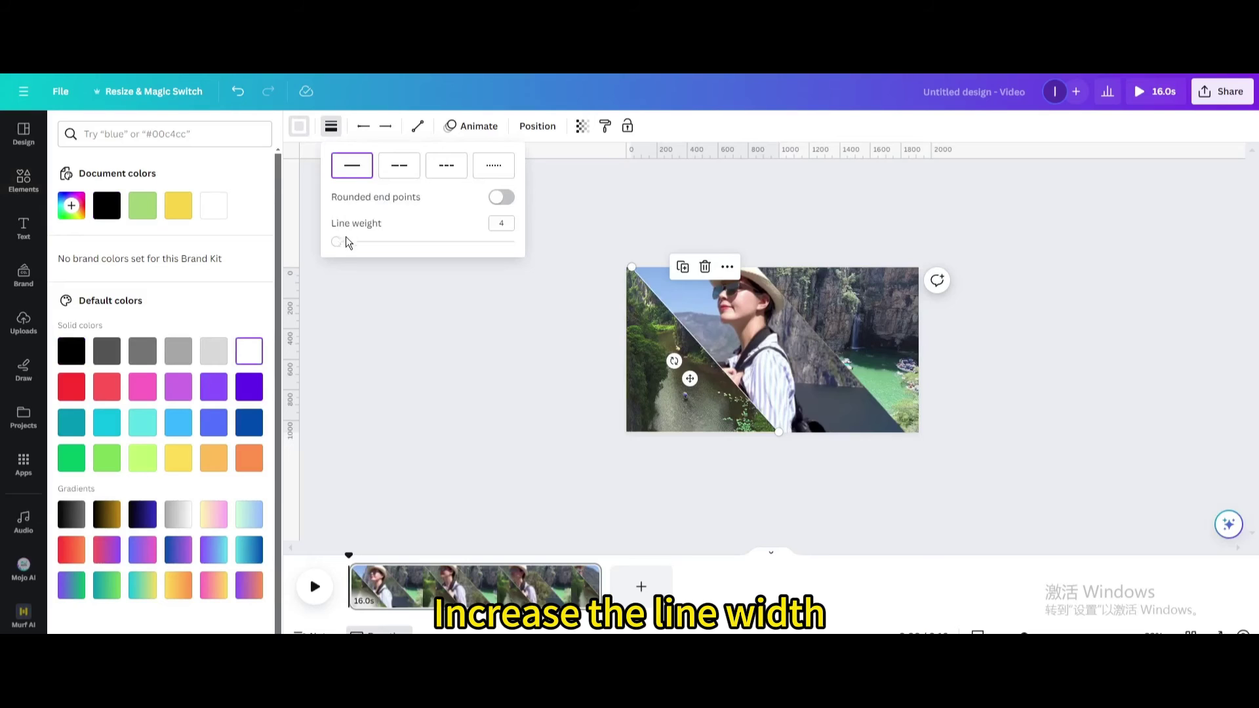
pyautogui.moveTo(343, 246); pyautogui.dragTo(358, 247)
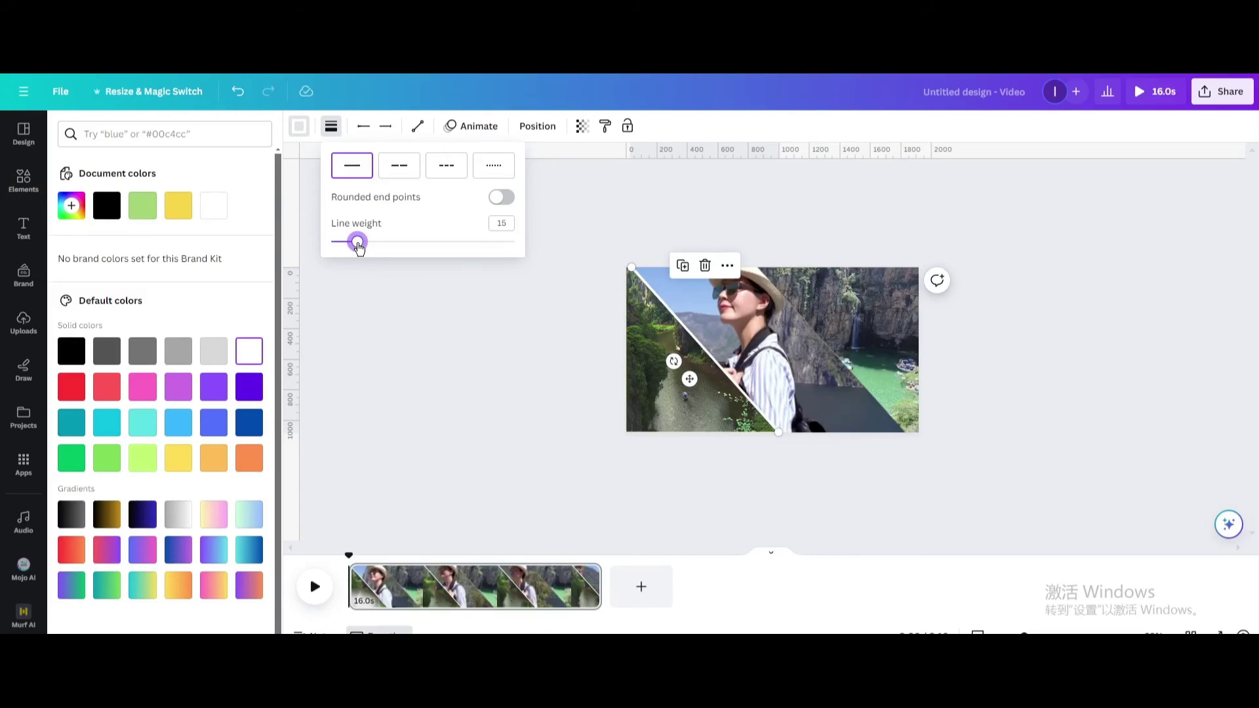
pyautogui.click(448, 321)
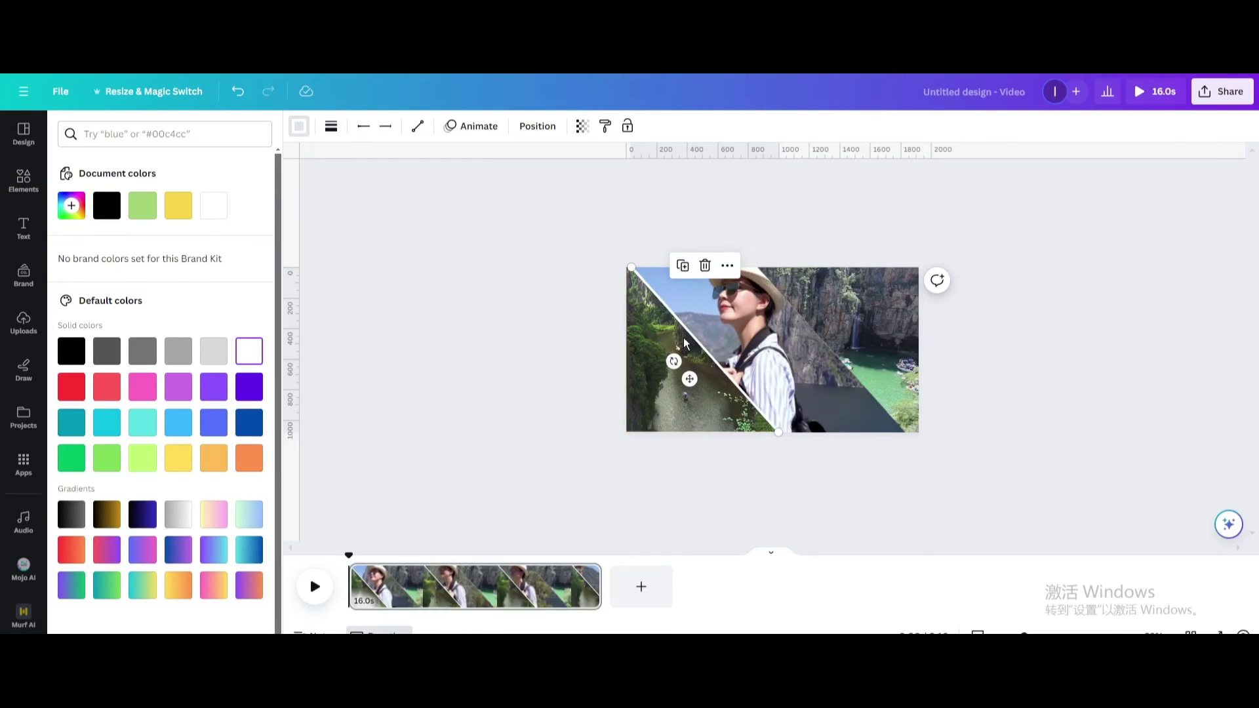
pyautogui.click(825, 332)
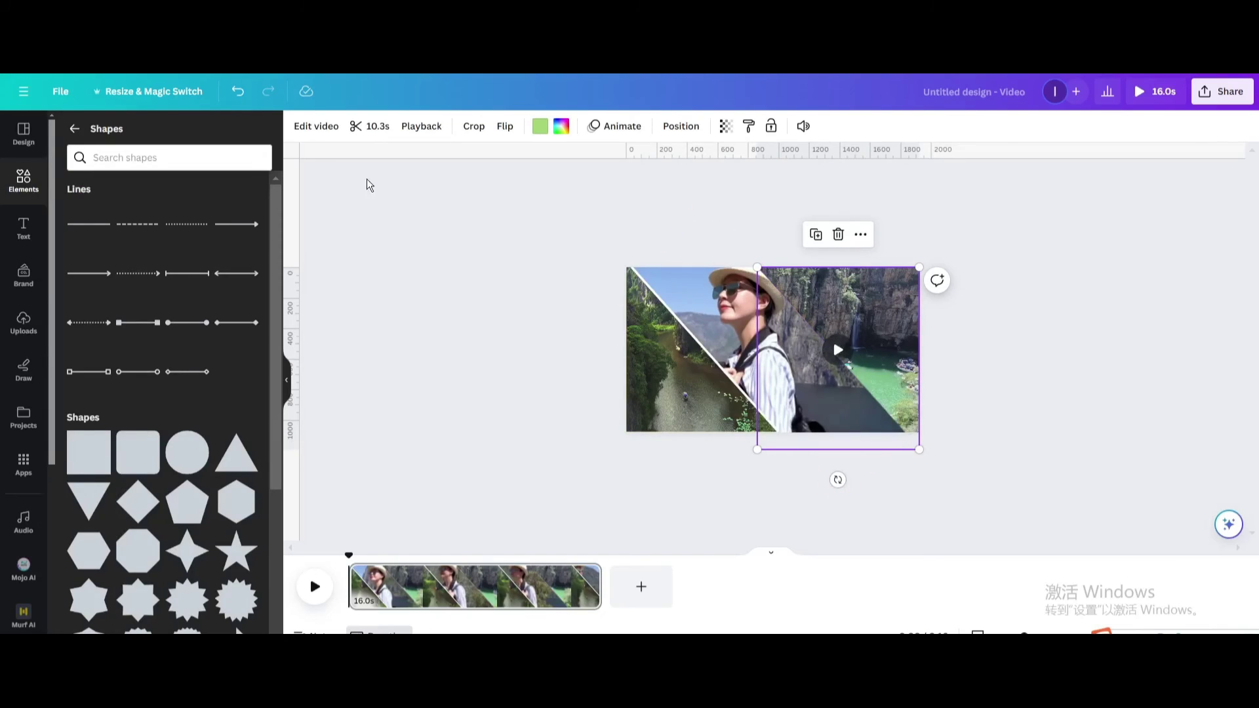
# Add a second plain line along the traveller–waterfall seam and thicken it to weight 14
pyautogui.click(90, 224)
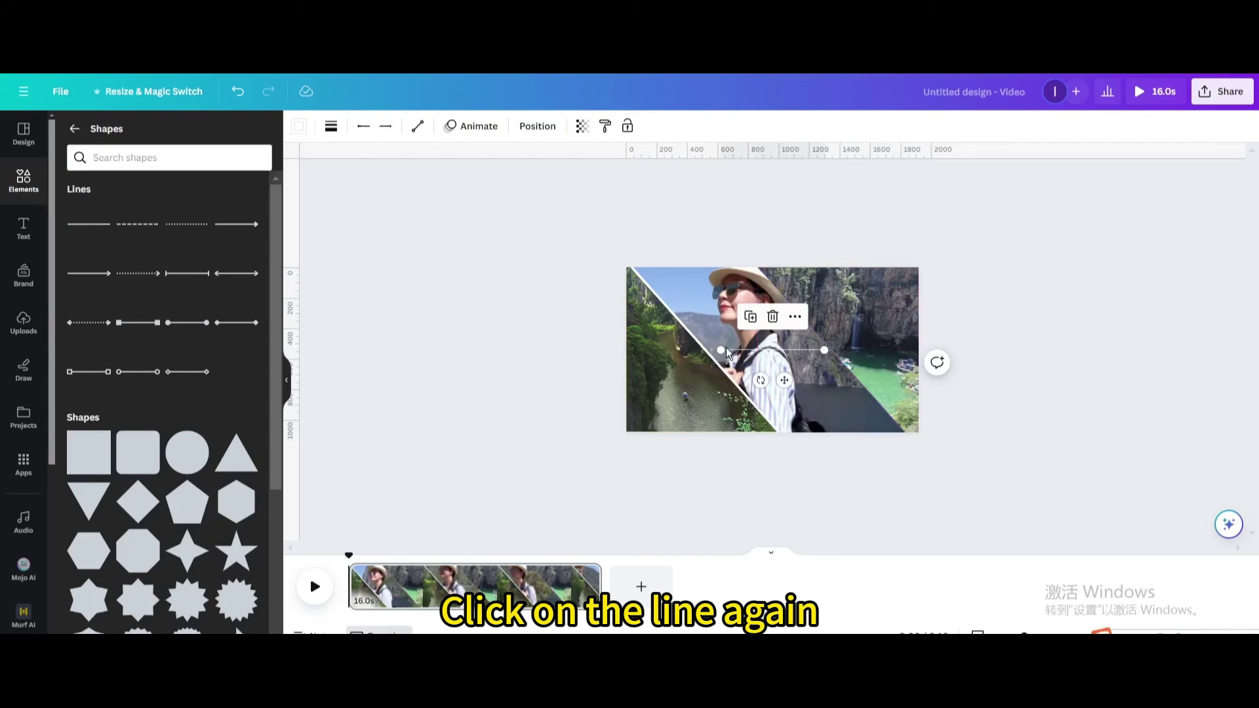
pyautogui.moveTo(721, 351); pyautogui.dragTo(757, 267)
pyautogui.moveTo(825, 349); pyautogui.dragTo(905, 431)
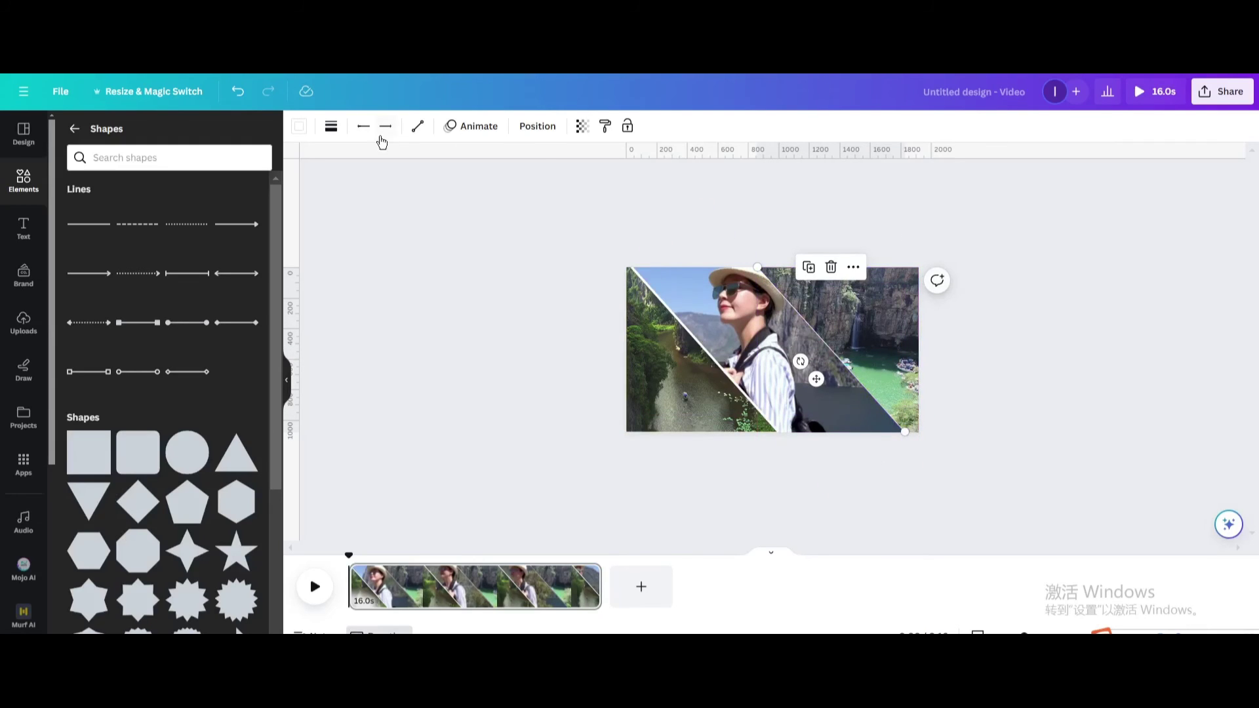
pyautogui.click(331, 126)
pyautogui.moveTo(336, 242); pyautogui.dragTo(357, 251)
pyautogui.click(1116, 309)
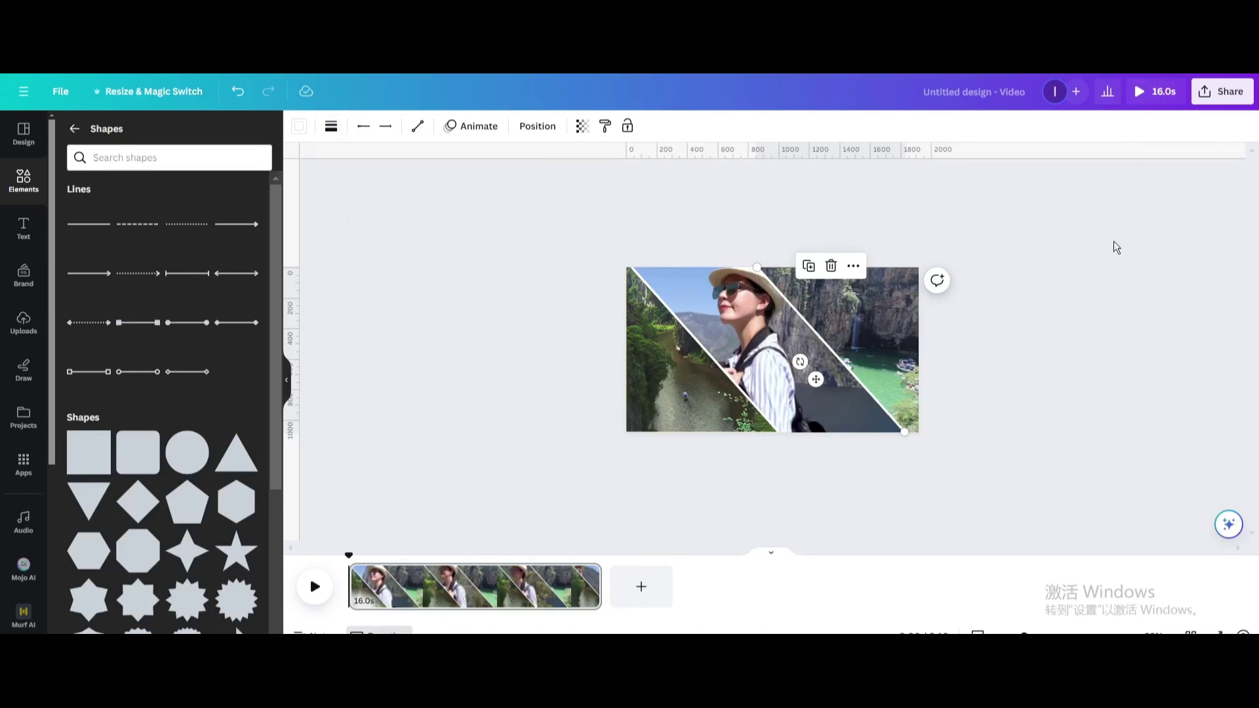
# Preview the finished video full screen, then download it as an MP4 video
pyautogui.click(1145, 93)
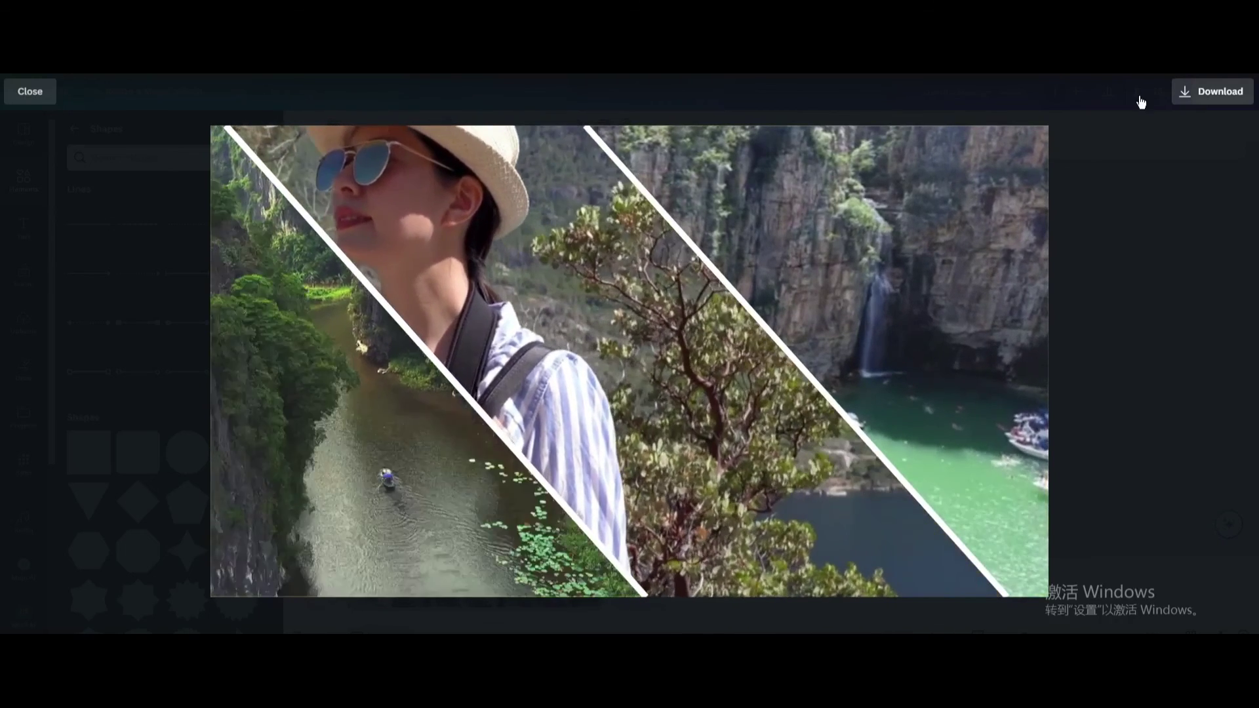
pyautogui.press('Escape')
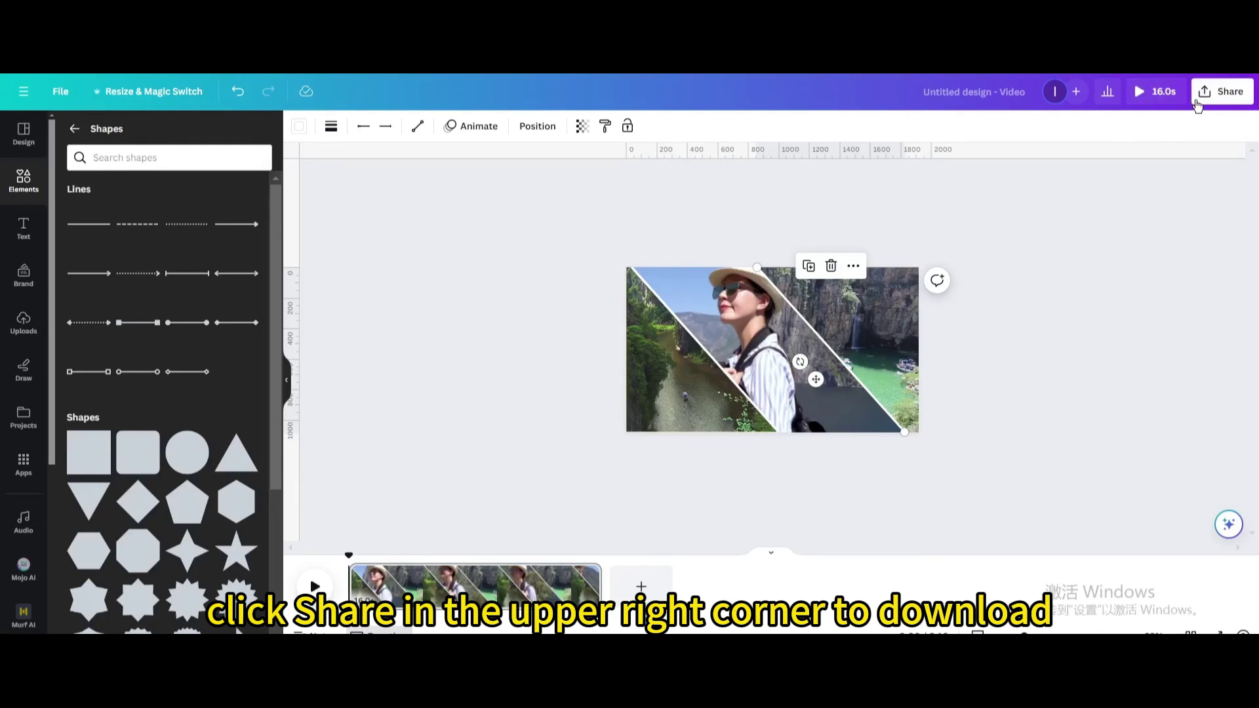
pyautogui.click(1221, 92)
pyautogui.click(1044, 427)
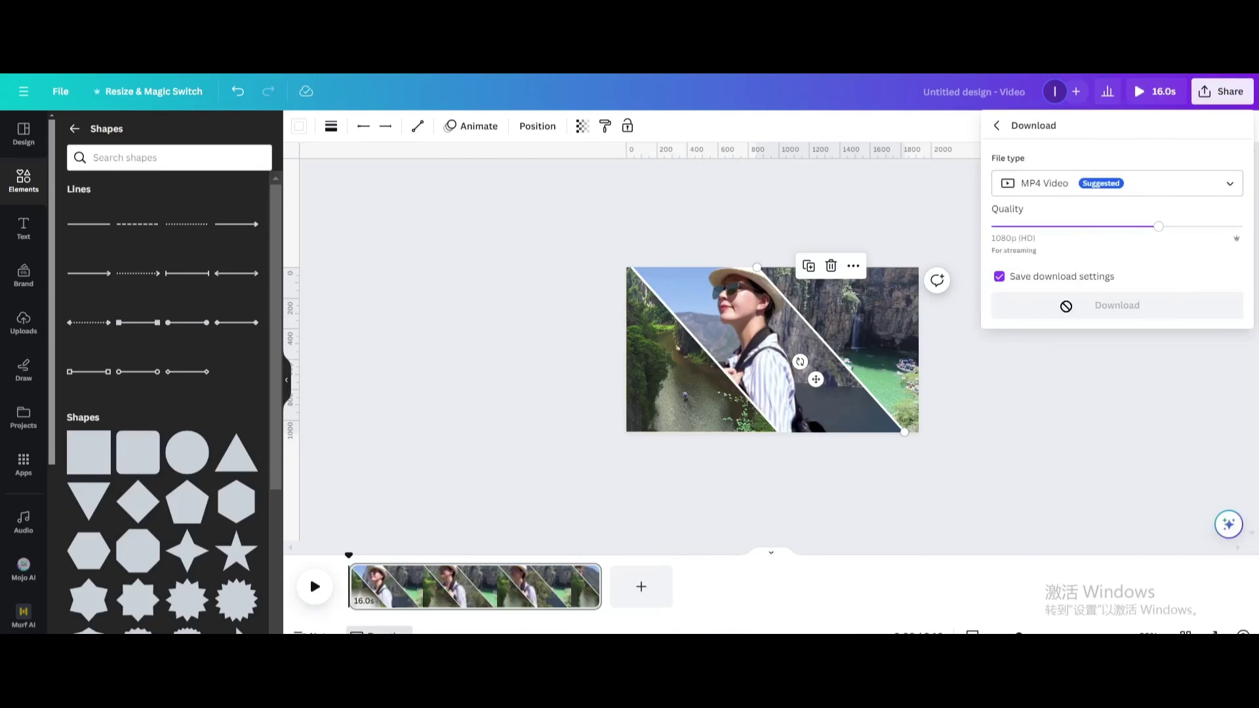
pyautogui.click(1068, 315)
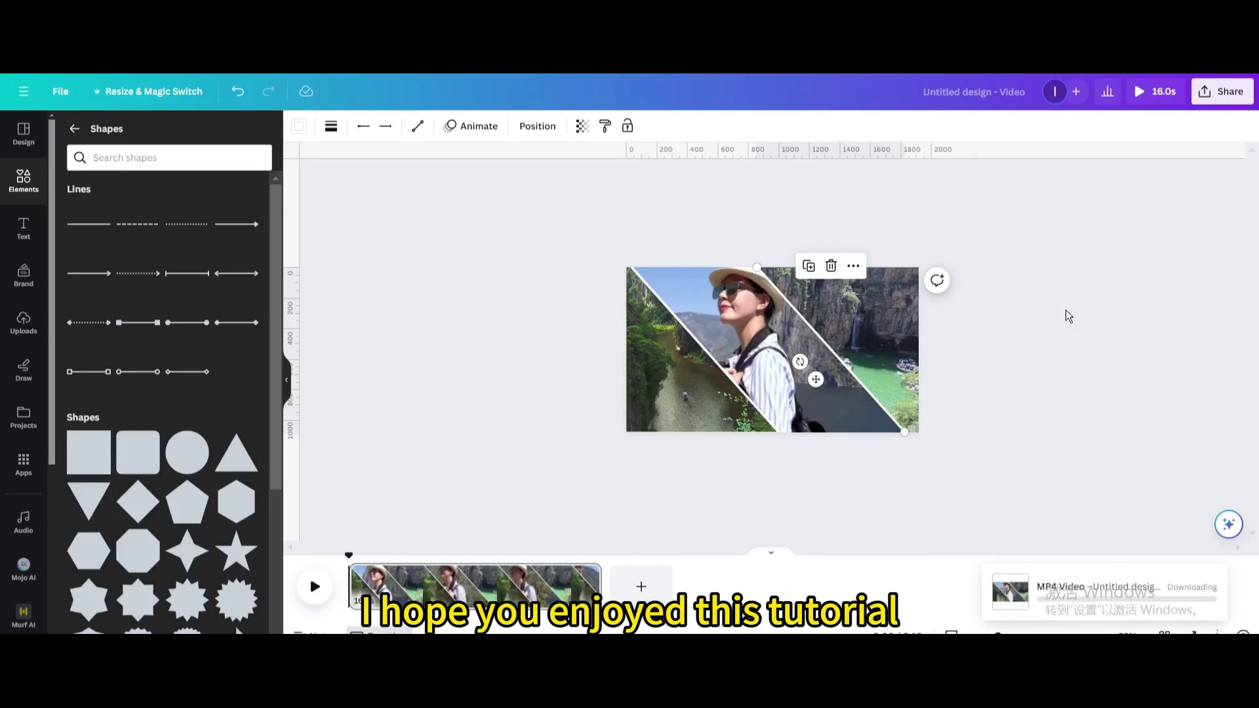